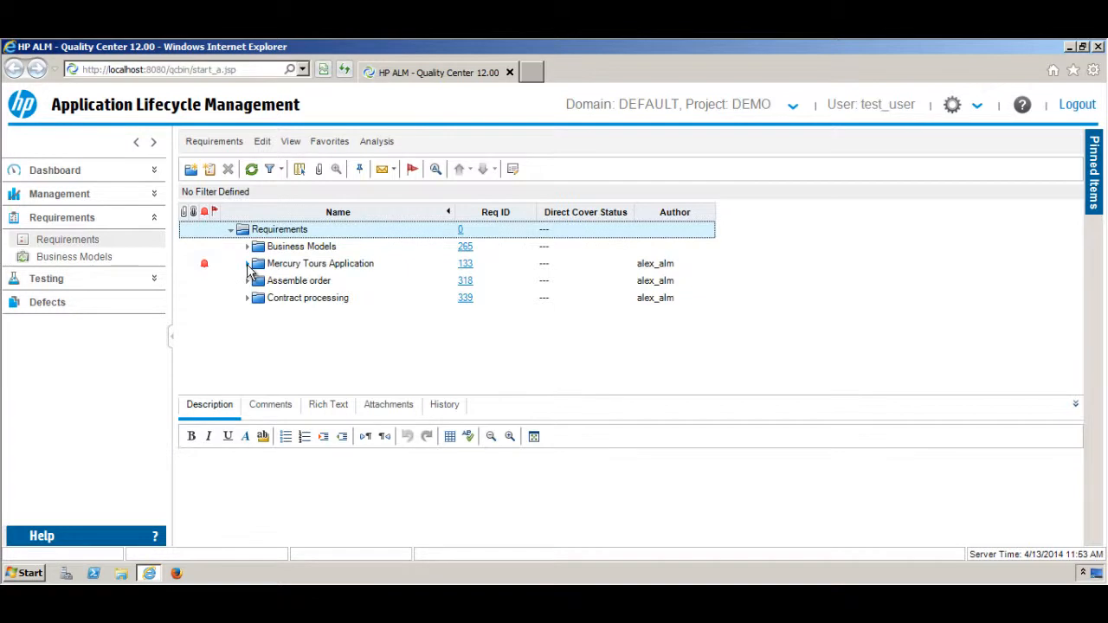
- Create a requirement folder named "Vacation Package" under the Mercury Tours Application folder
left_click(247, 265)
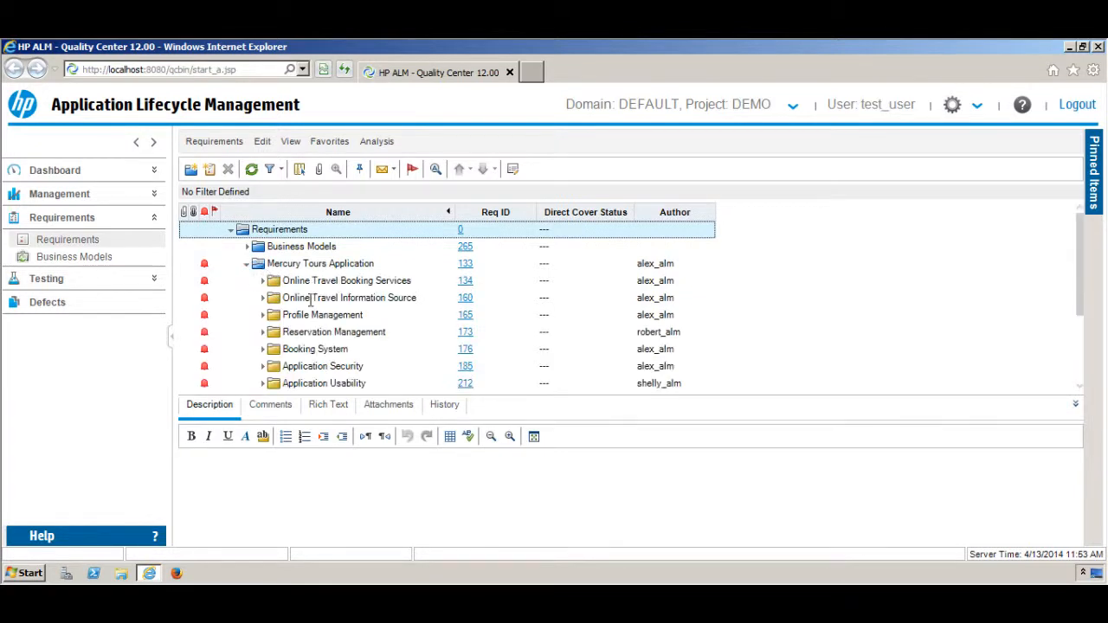
scroll(310, 303, "down", 2)
scroll(310, 303, "up", 2)
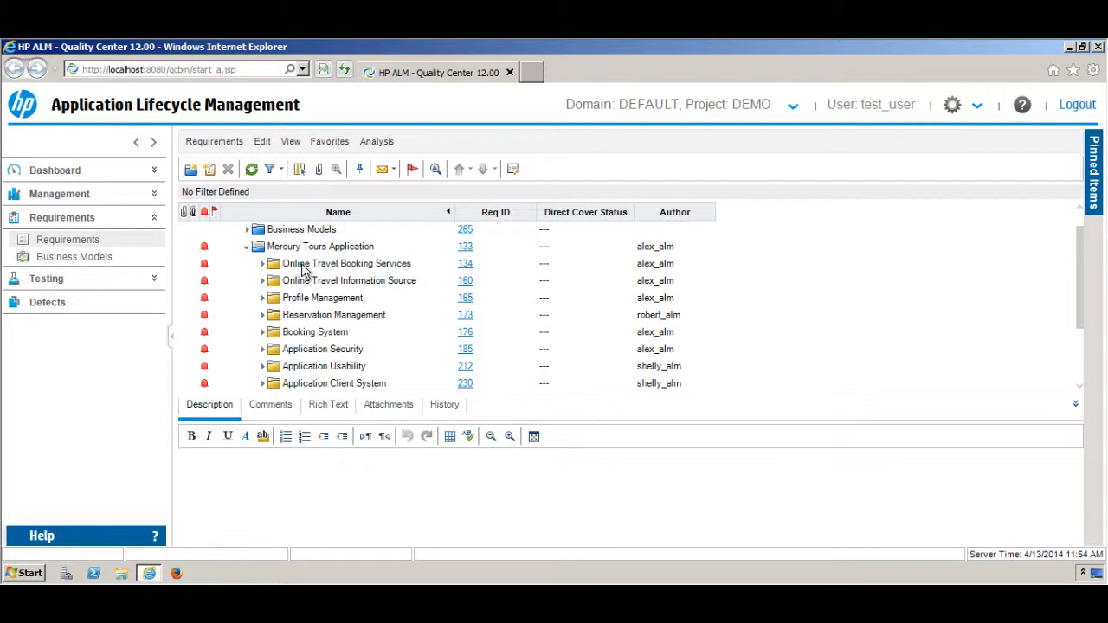
left_click(303, 248)
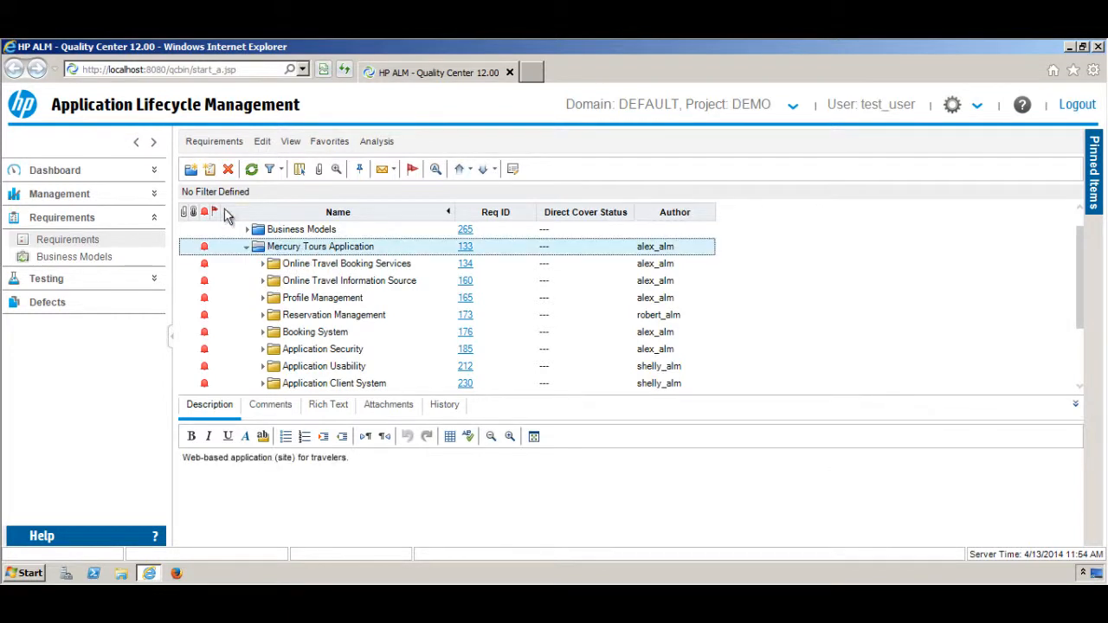
left_click(190, 170)
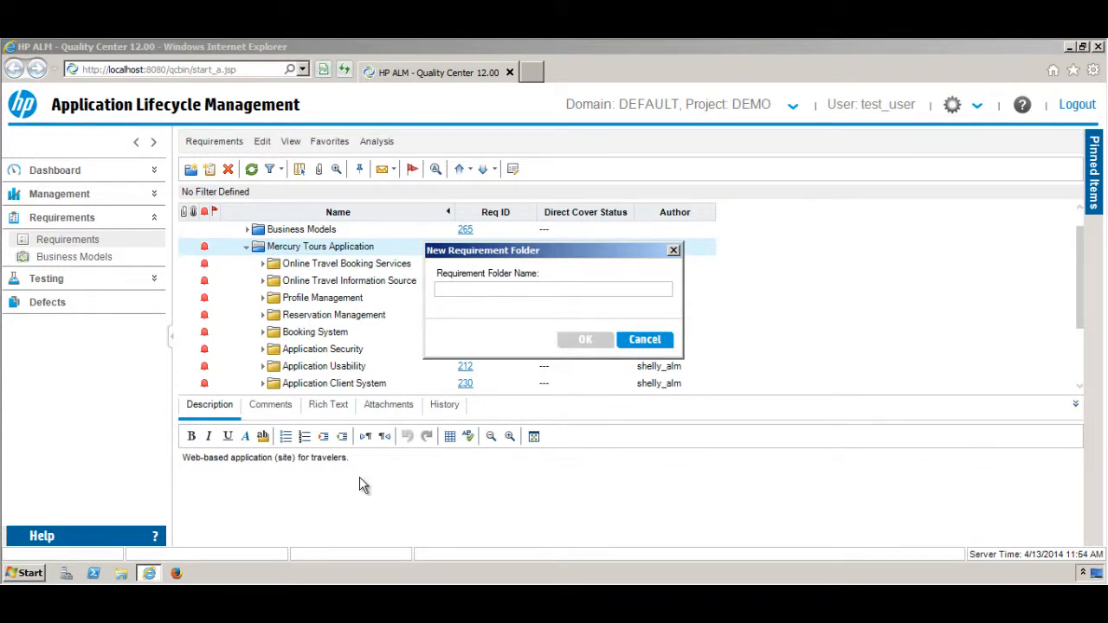
type("Vacati")
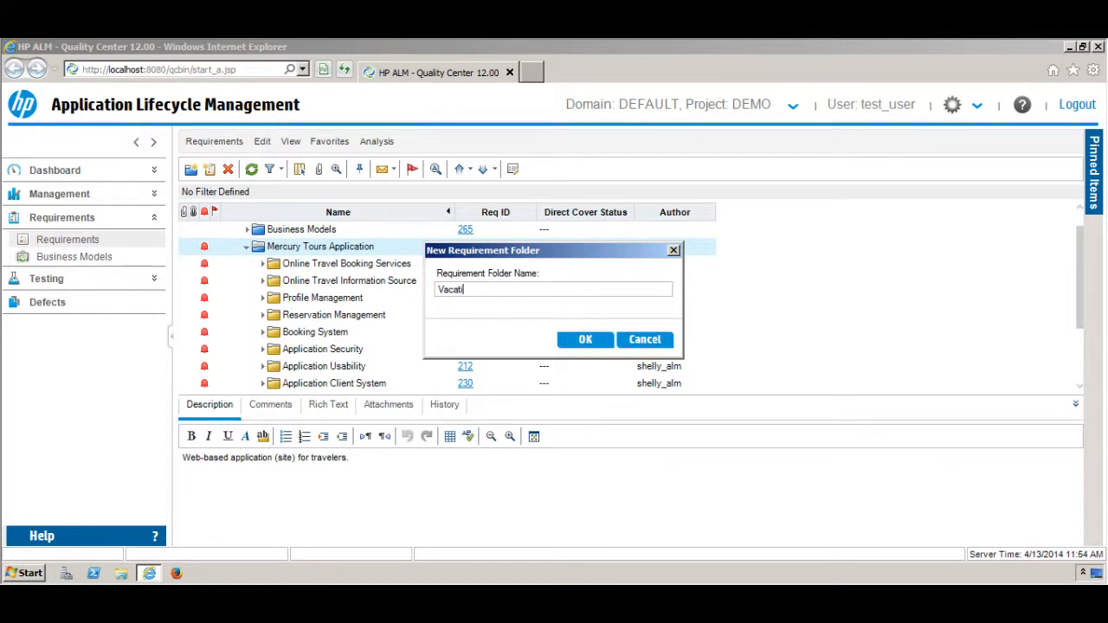
type("on Package")
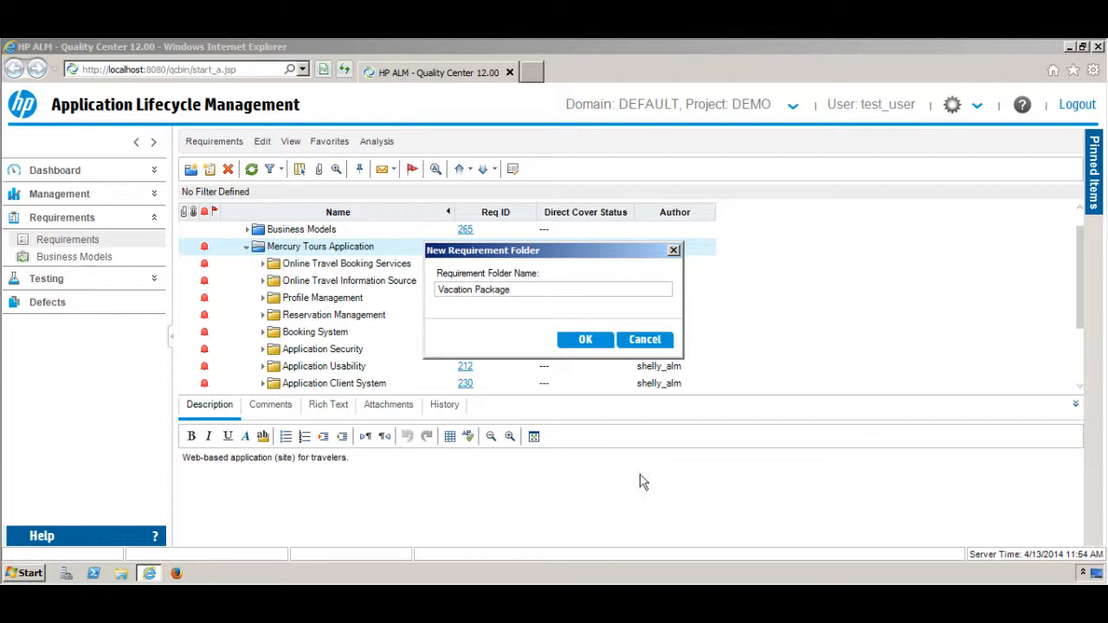
left_click(592, 337)
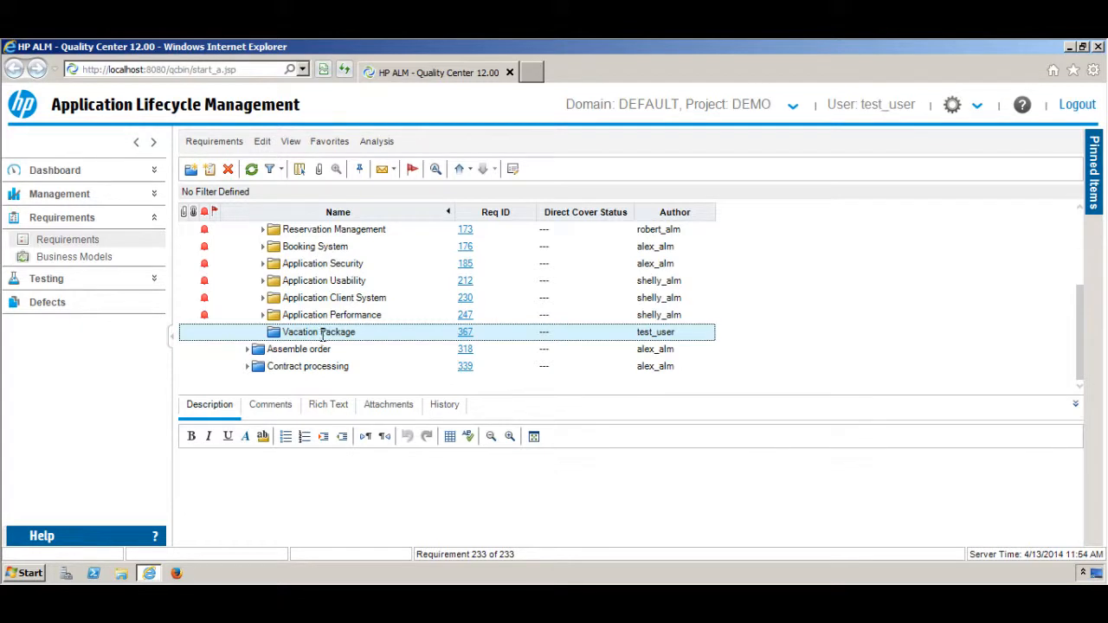
scroll(321, 337, "up", 3)
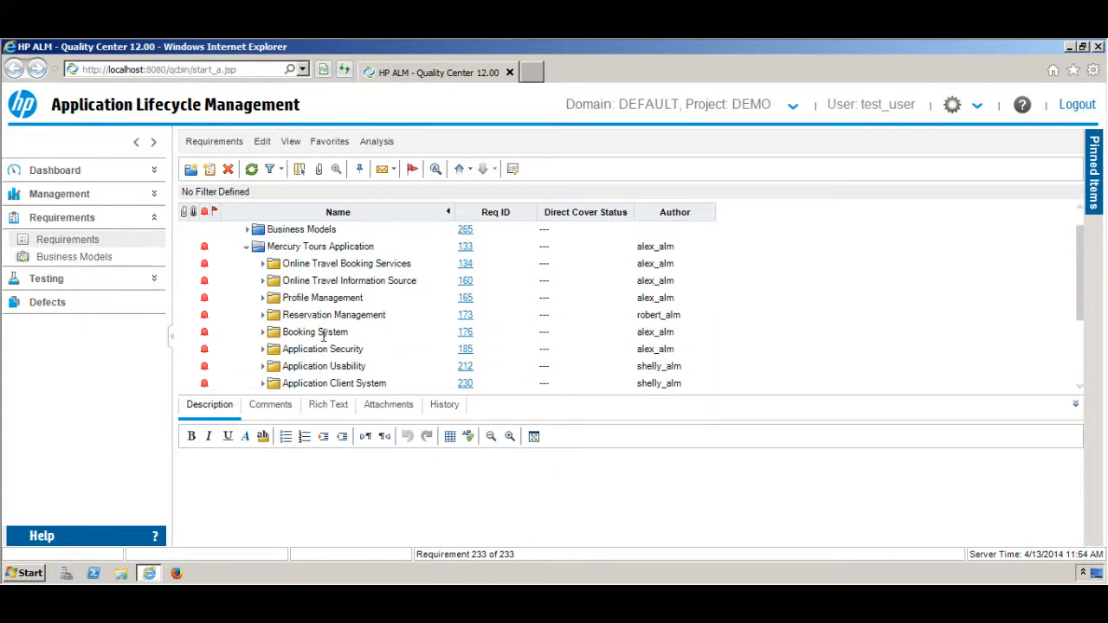
scroll(323, 338, "down", 1)
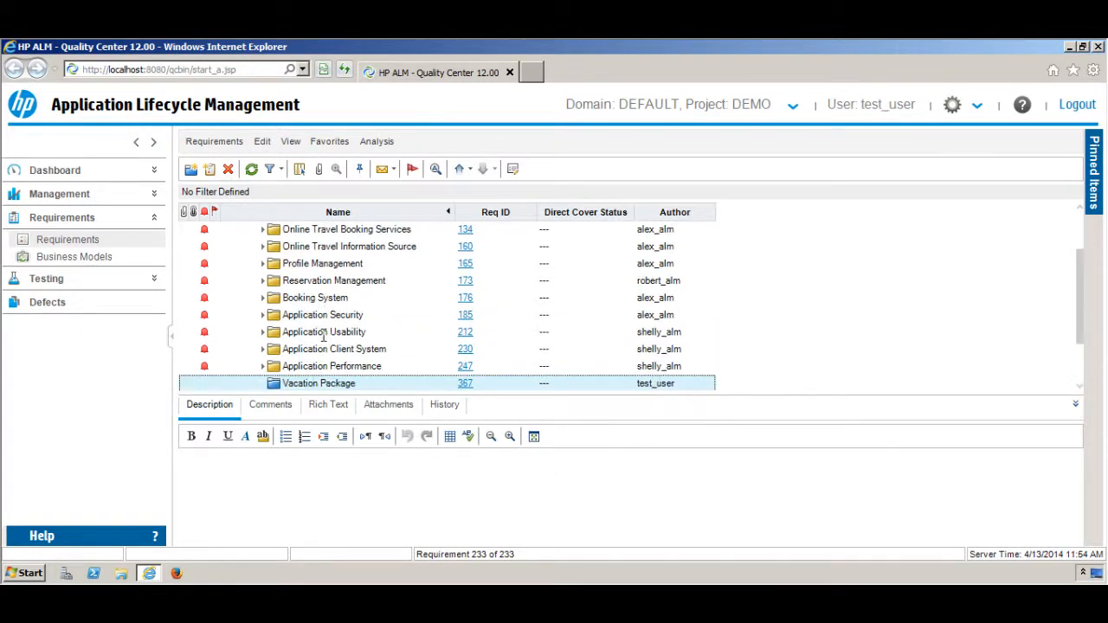
scroll(325, 336, "down", 1)
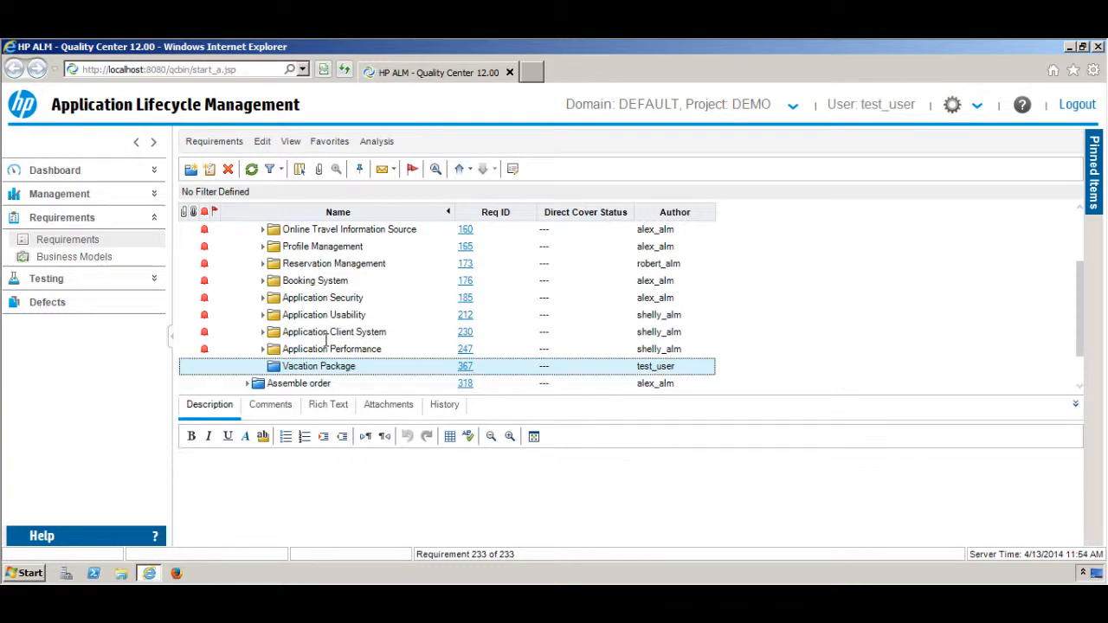
scroll(327, 340, "down", 1)
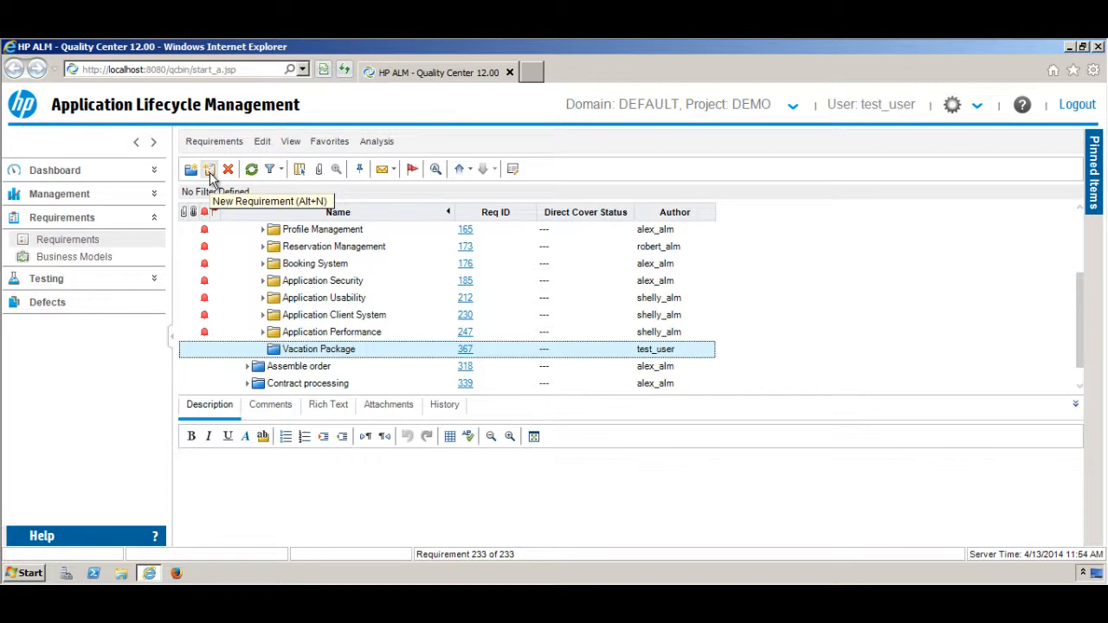
left_click(209, 173)
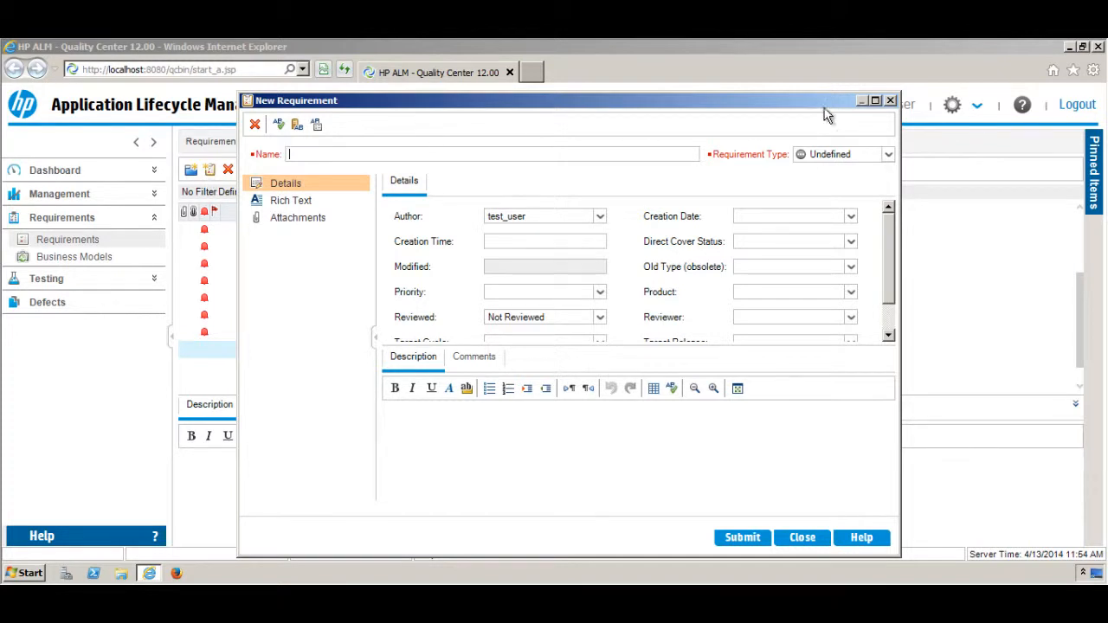
left_click(891, 102)
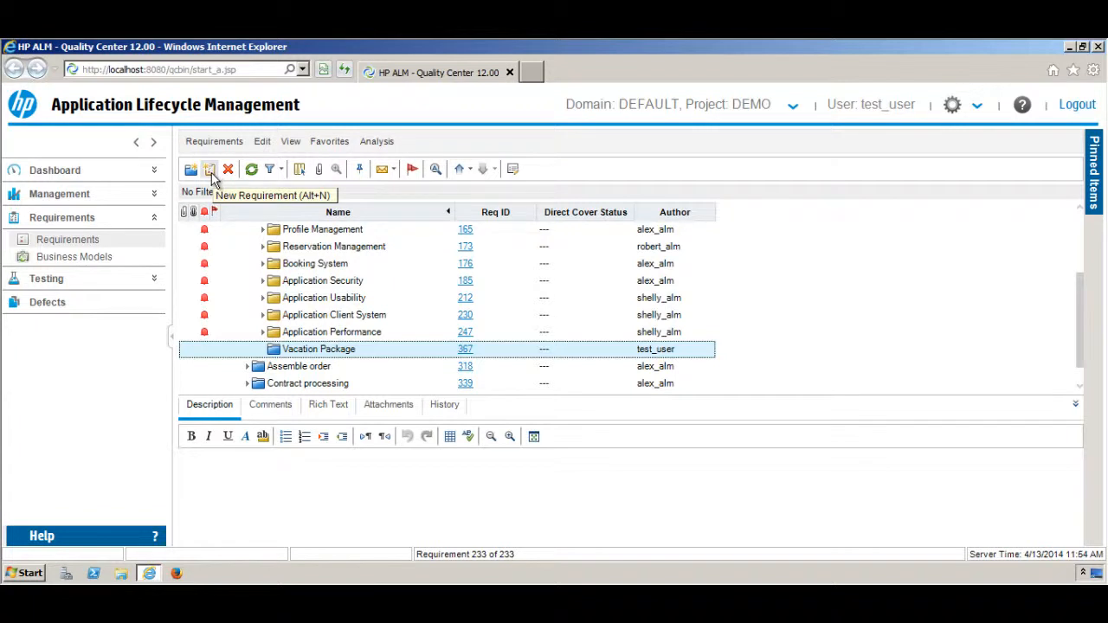
right_click(320, 350)
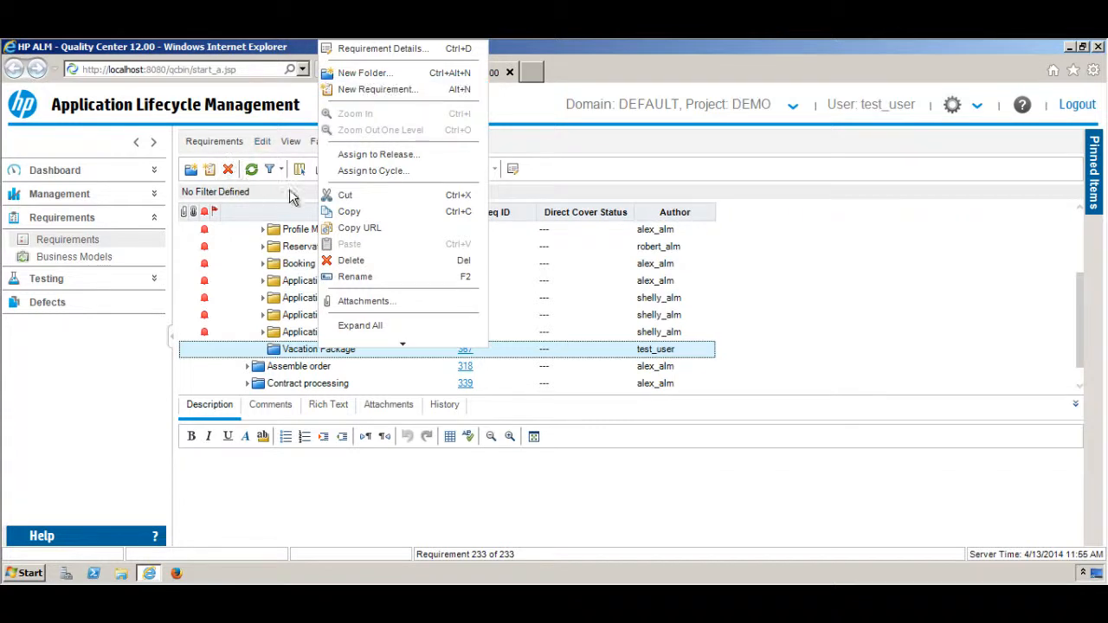
left_click(589, 167)
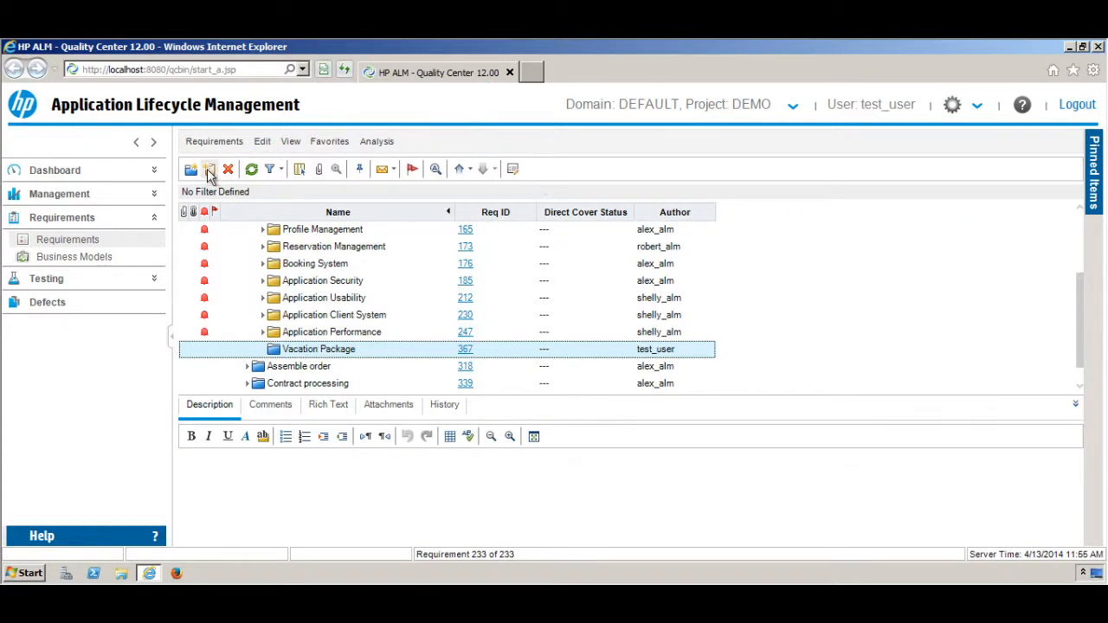
- Start a new requirement in the Vacation Package folder, named "Vacation Package Service" with requirement type Functional
left_click(211, 171)
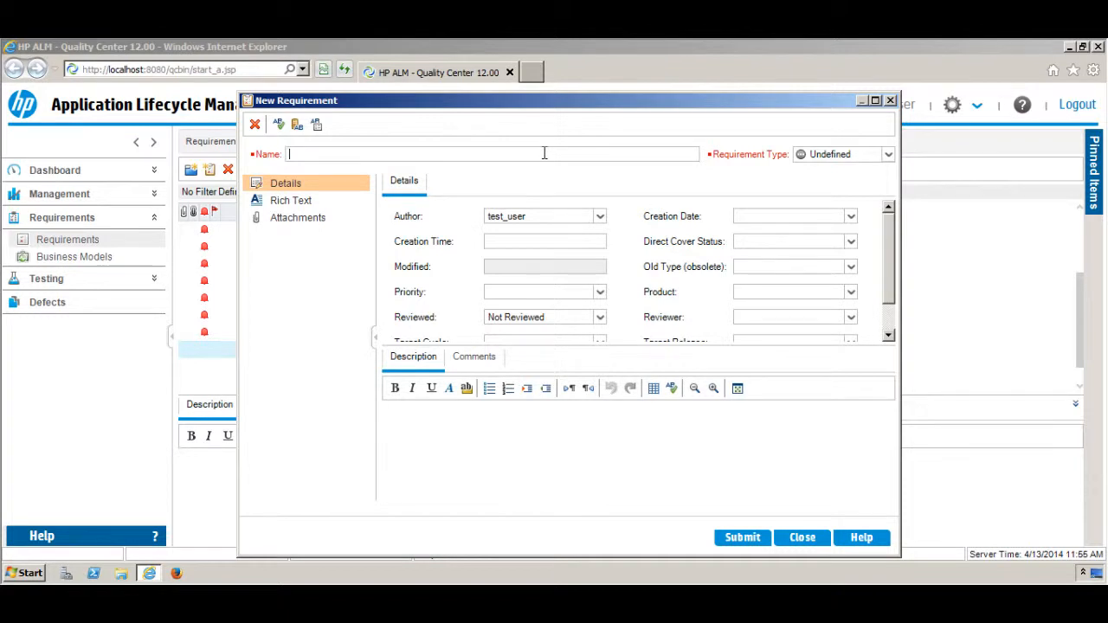
type("Vacation Package Service")
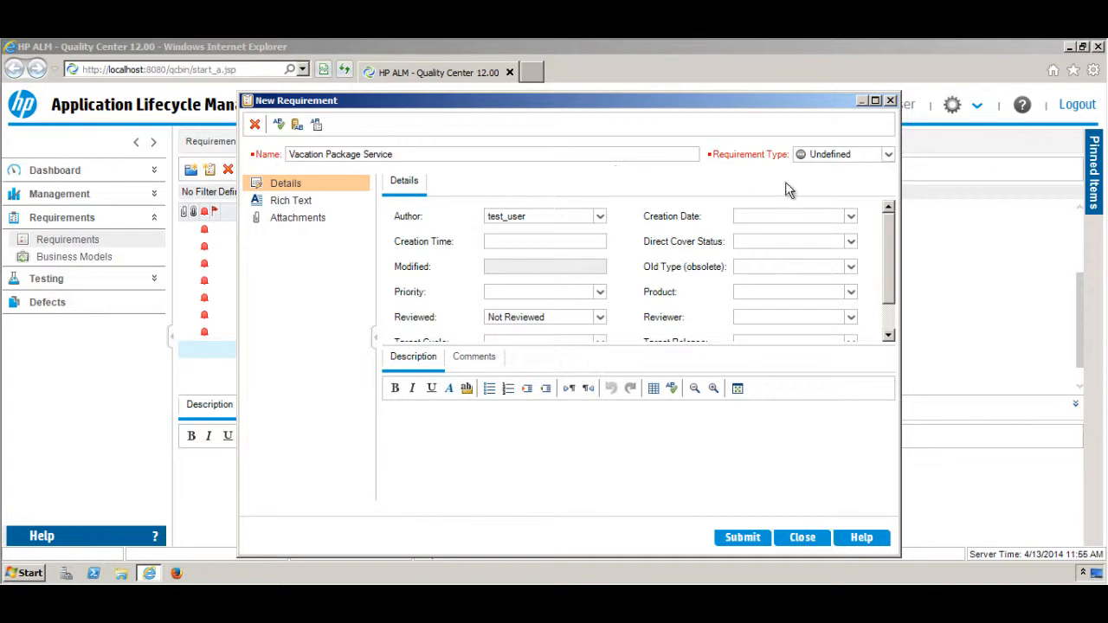
left_click(889, 155)
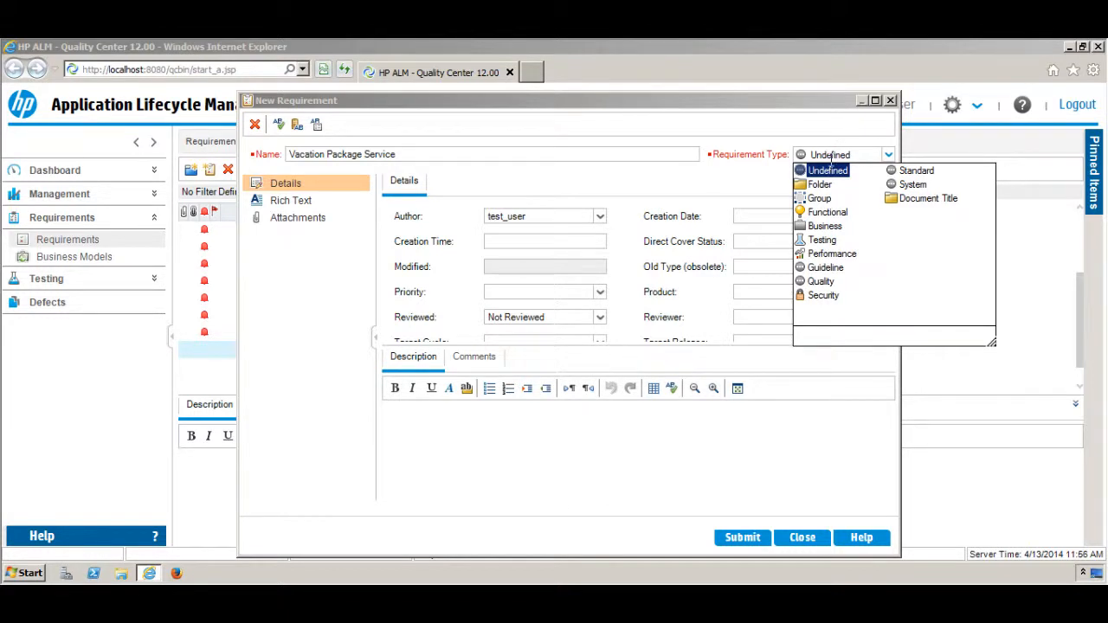
left_click(825, 213)
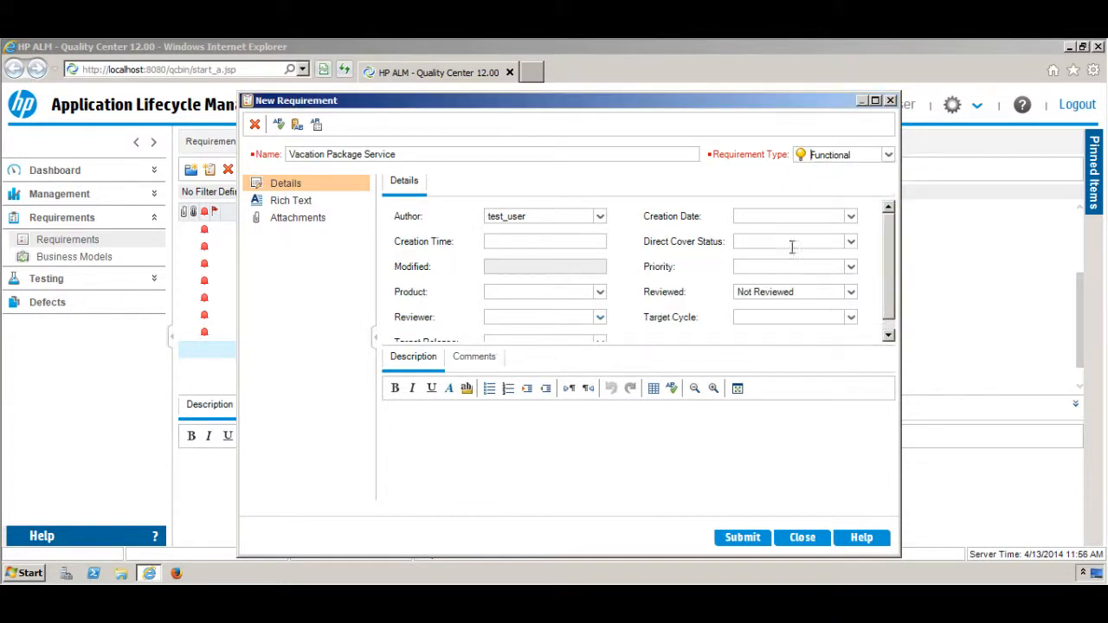
- Set the new requirement's creation date to 4/13/2014 and its priority to 4-Very High
left_click(851, 217)
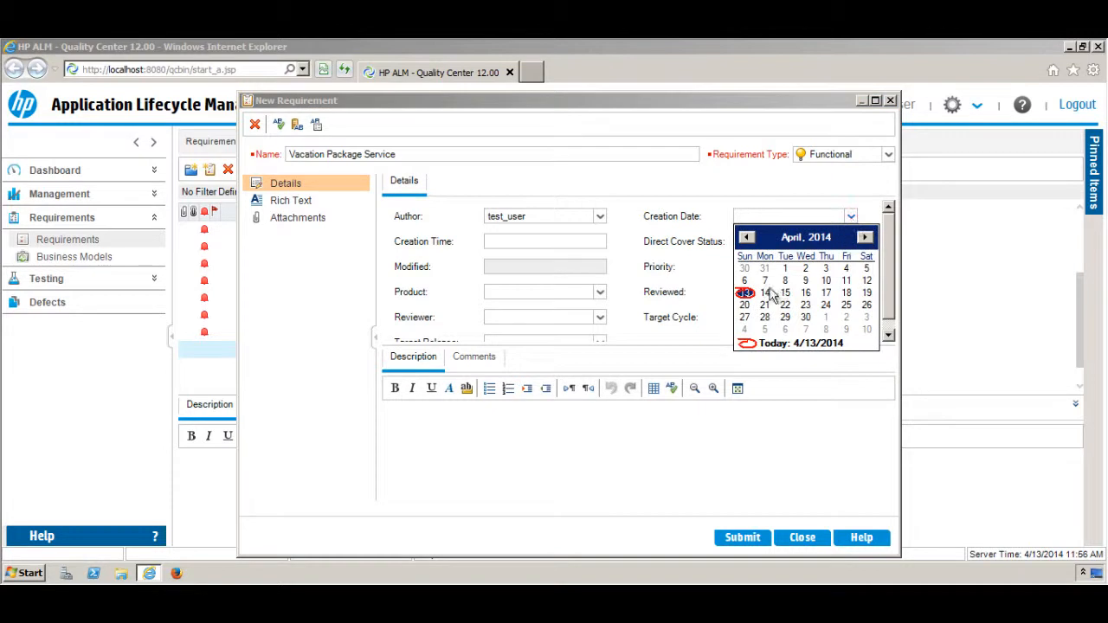
left_click(745, 293)
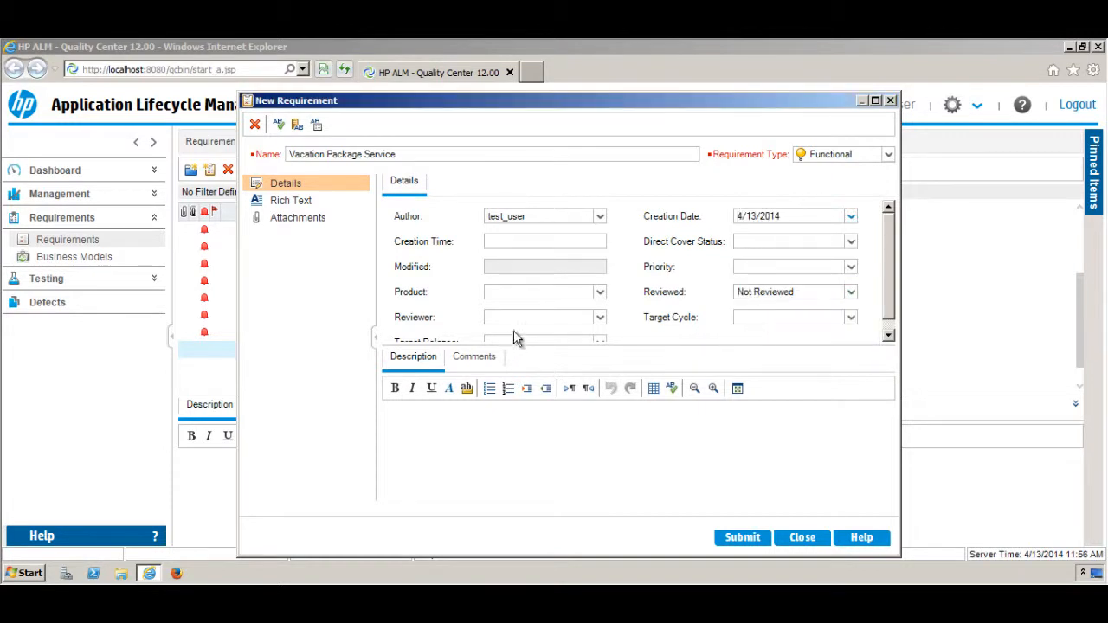
left_click(889, 334)
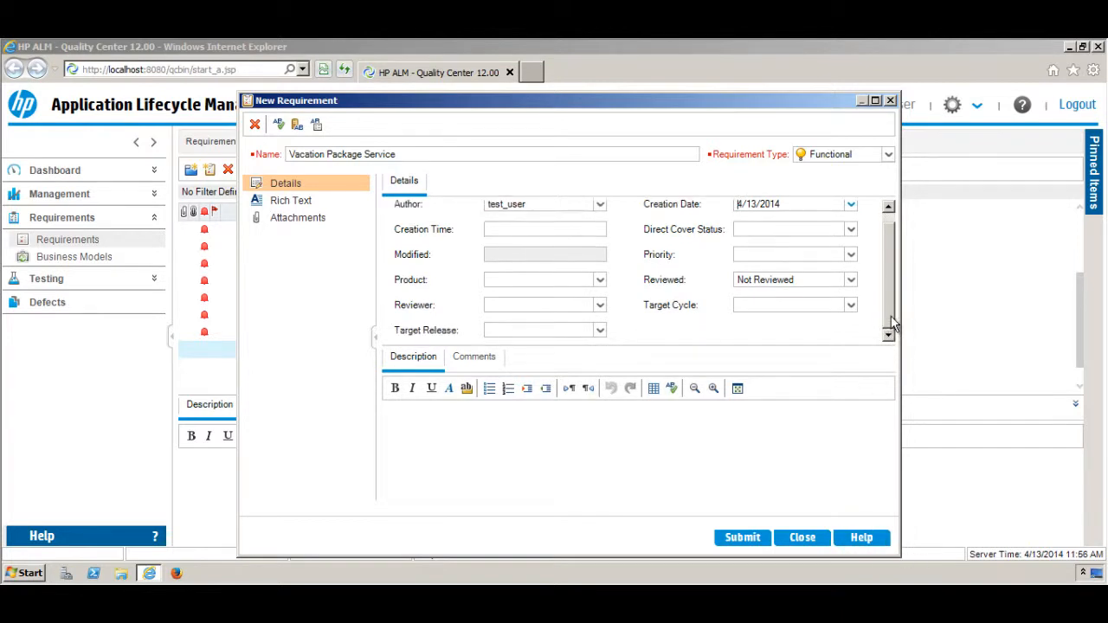
scroll(889, 289, "up", 1)
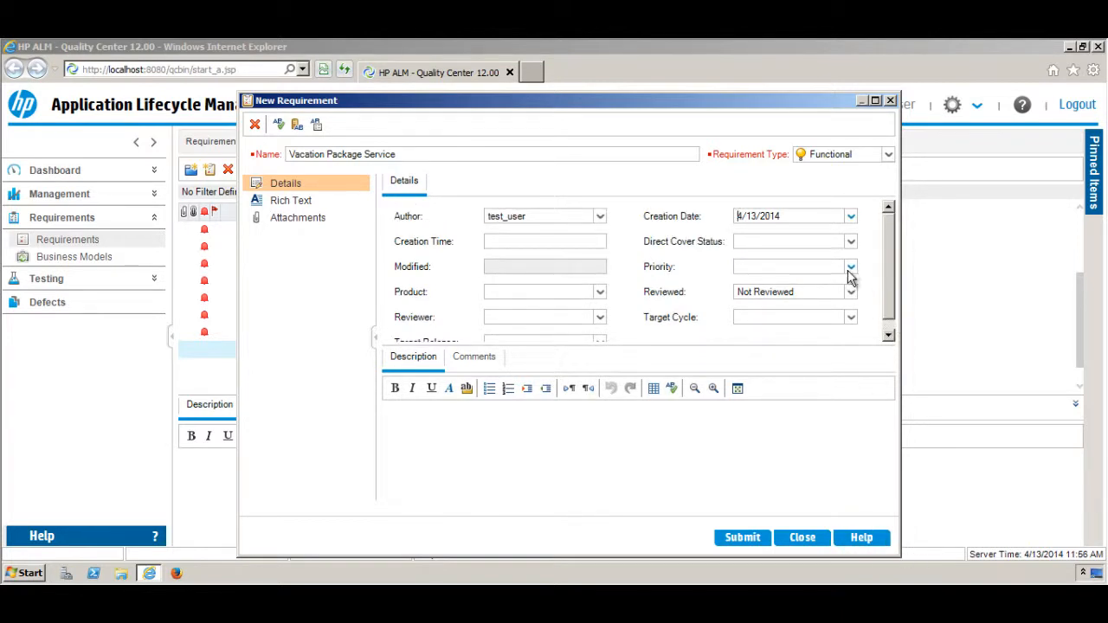
left_click(852, 269)
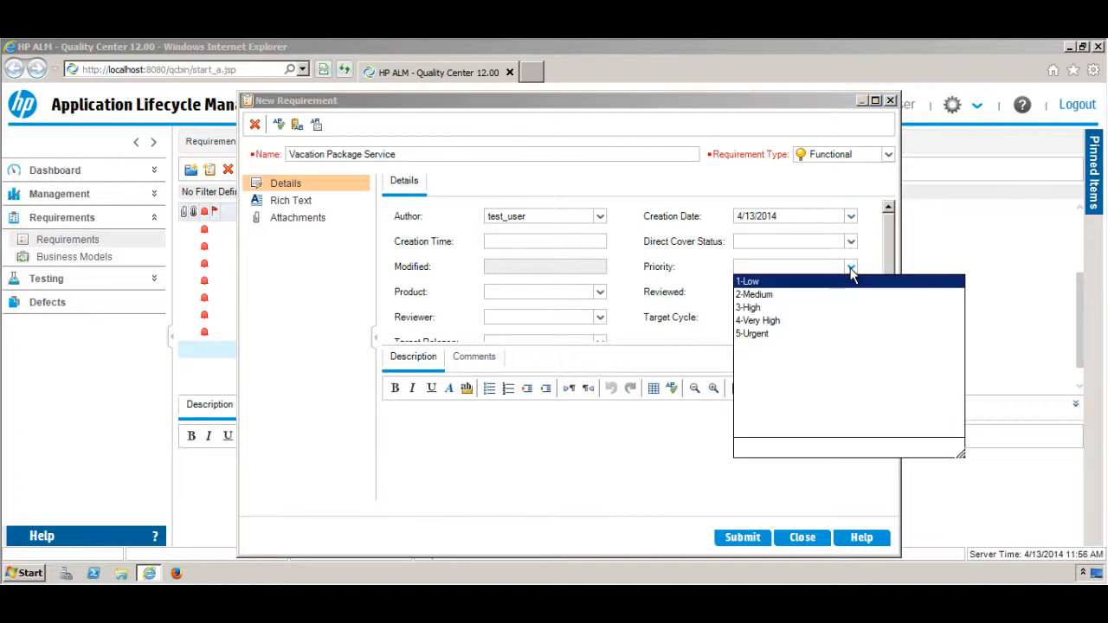
left_click(773, 321)
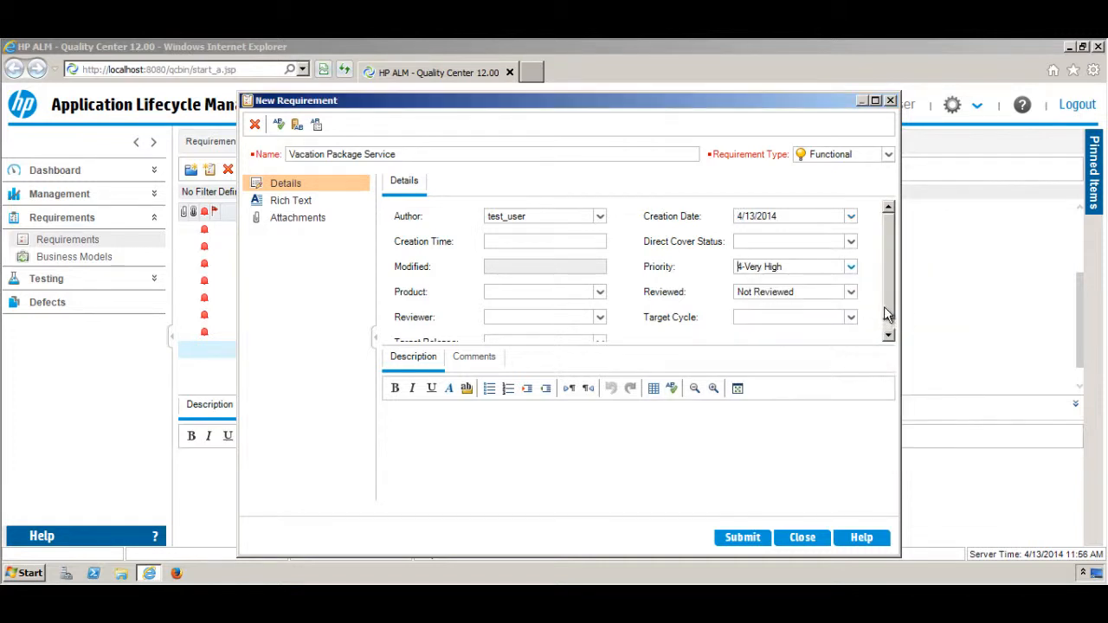
scroll(884, 310, "down", 1)
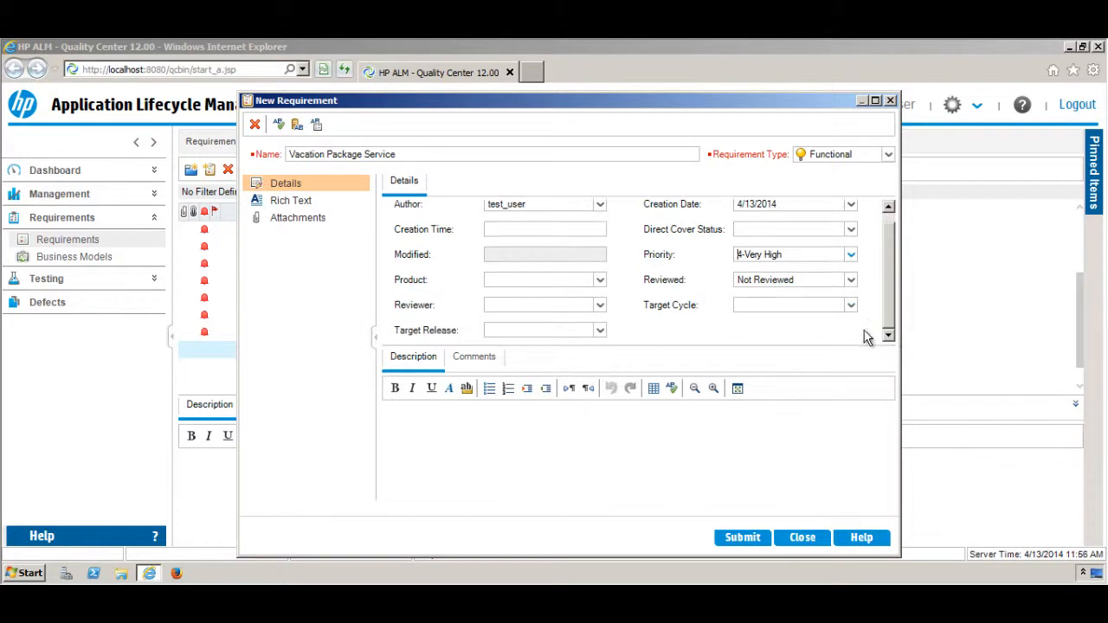
left_click(306, 207)
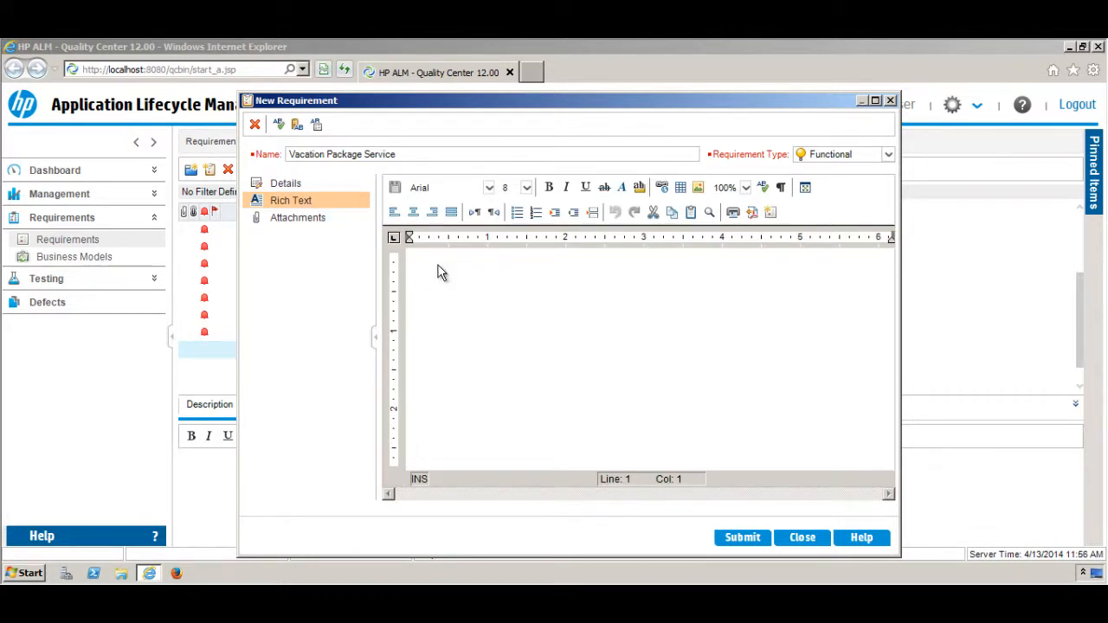
left_click(297, 187)
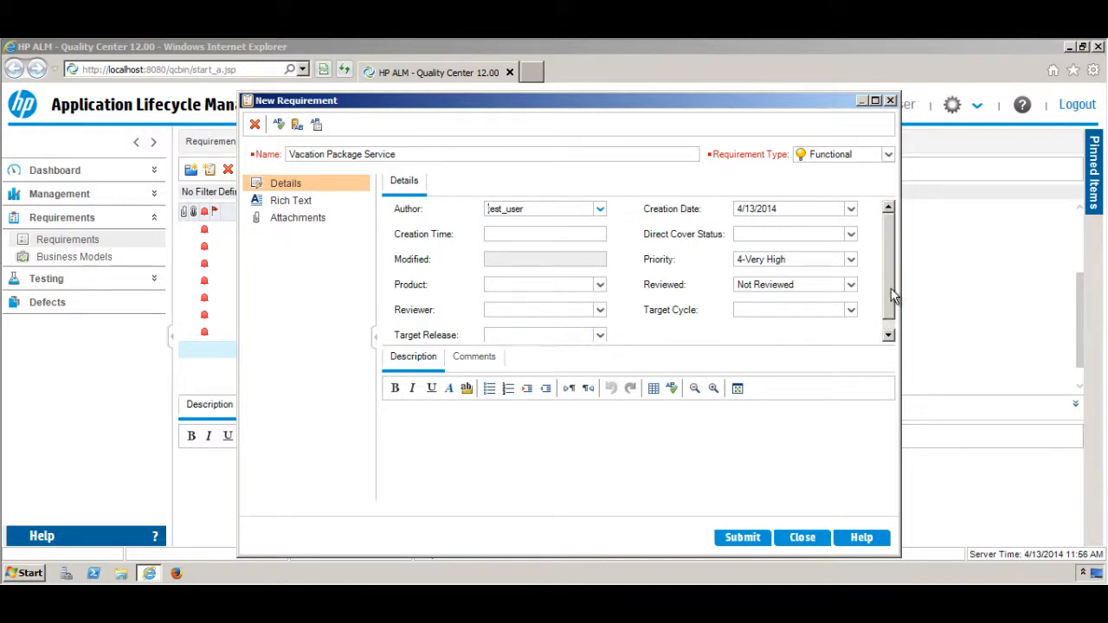
scroll(891, 288, "up", 1)
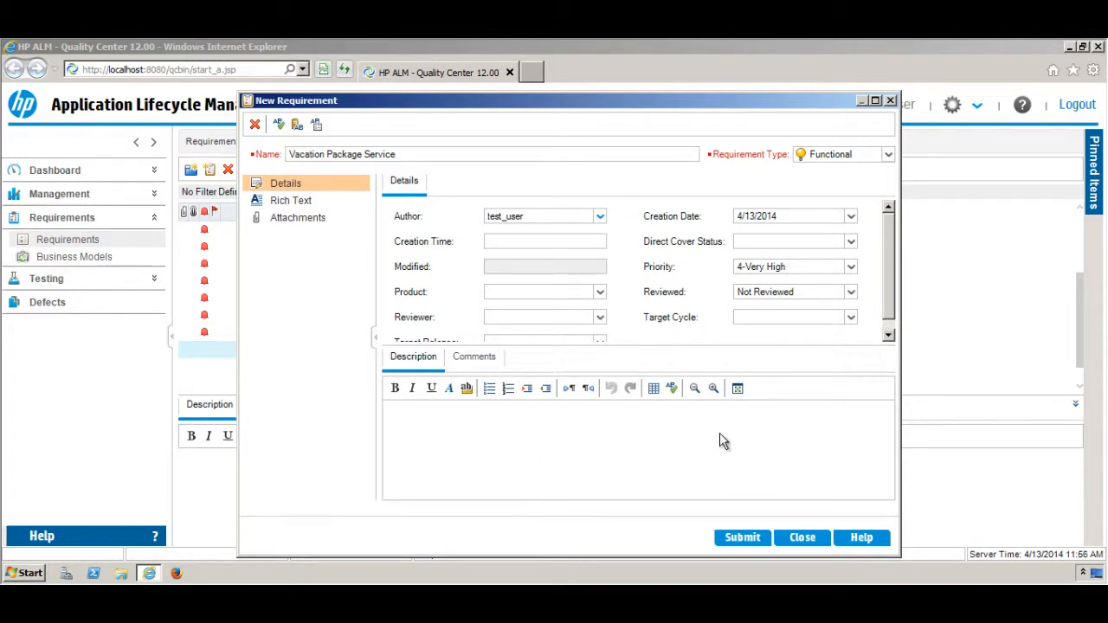
- Enter "Vacation package should allow the customer to buy vacation packages from website" as the new requirement's rich text
left_click(277, 204)
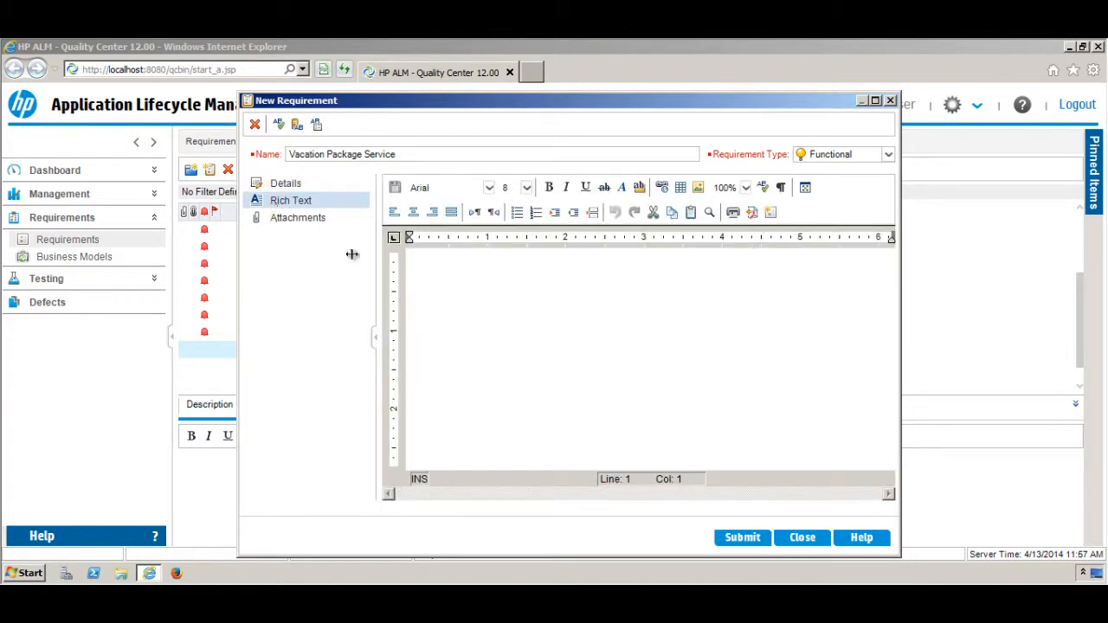
left_click(523, 318)
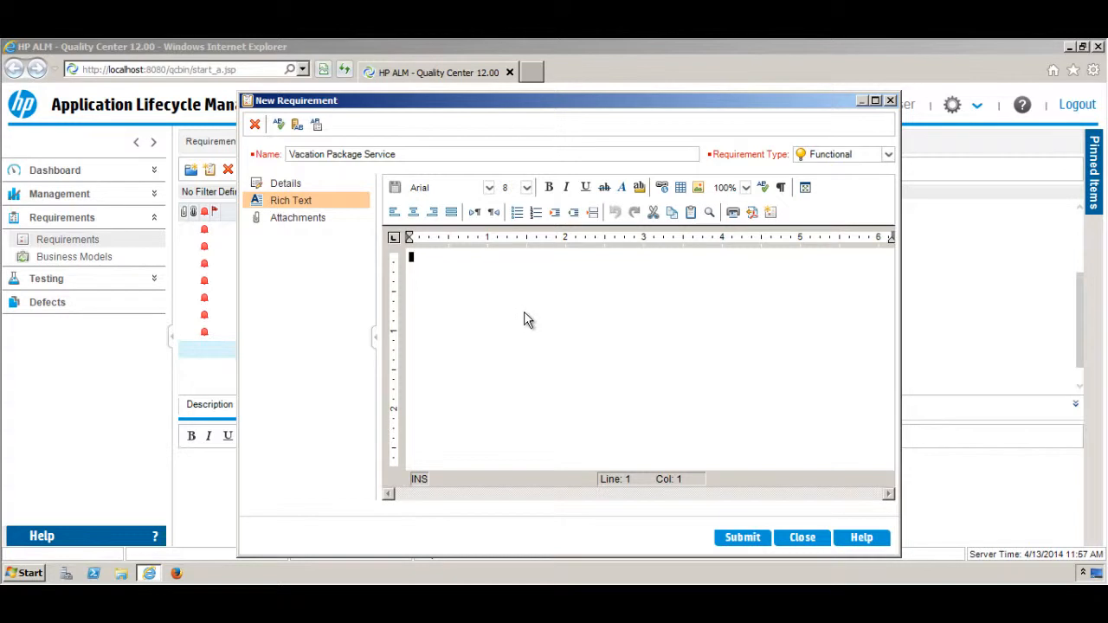
type("Vacati")
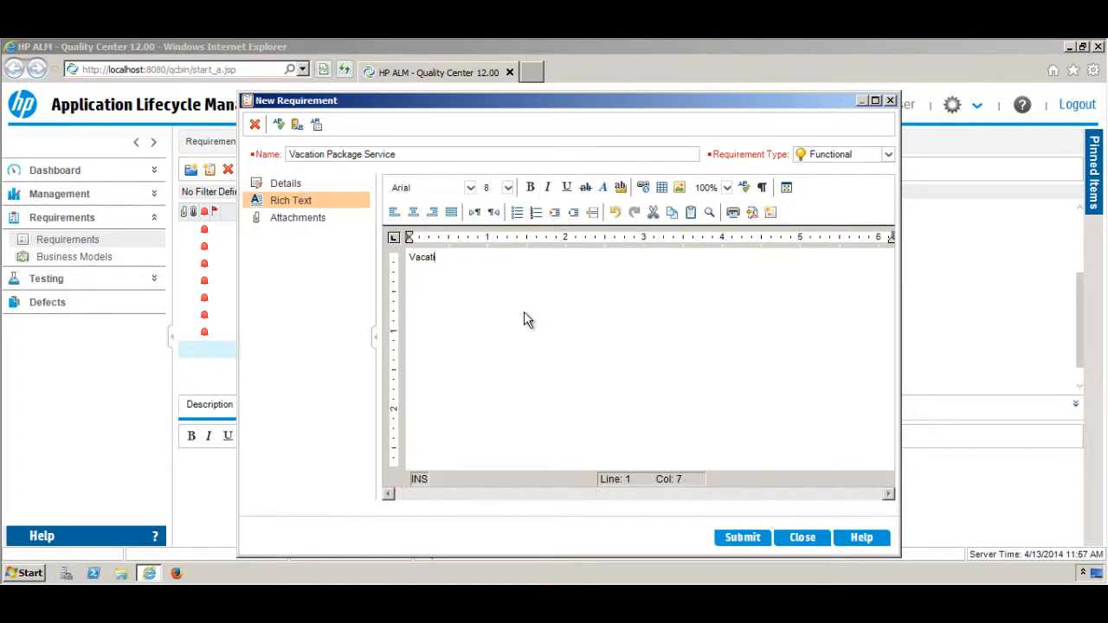
type("on package should ")
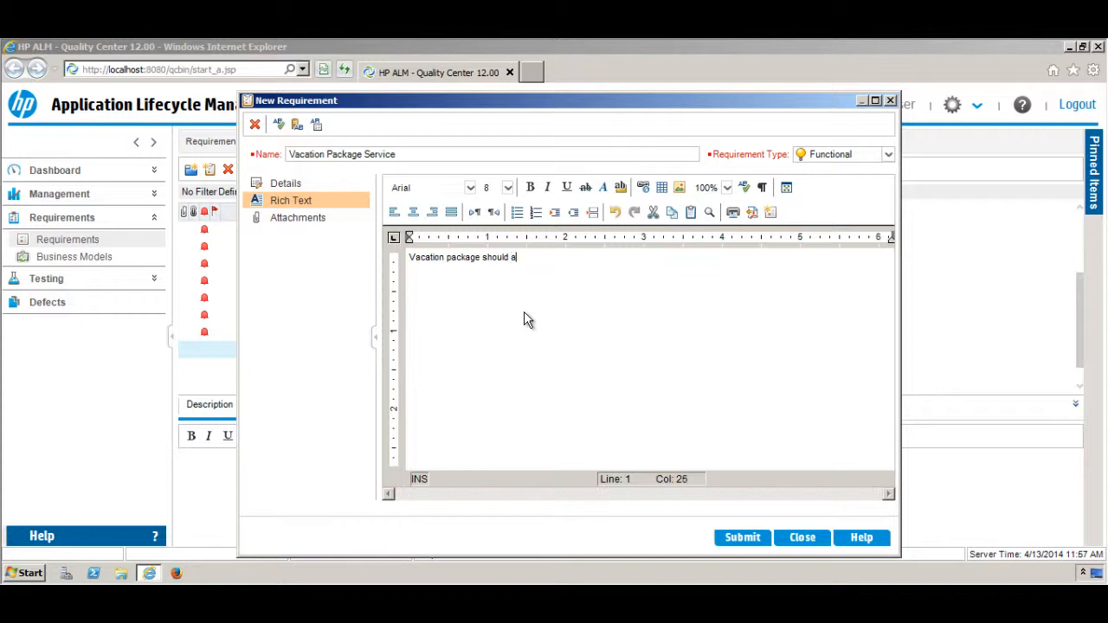
type("allow the customer to buy vacation ")
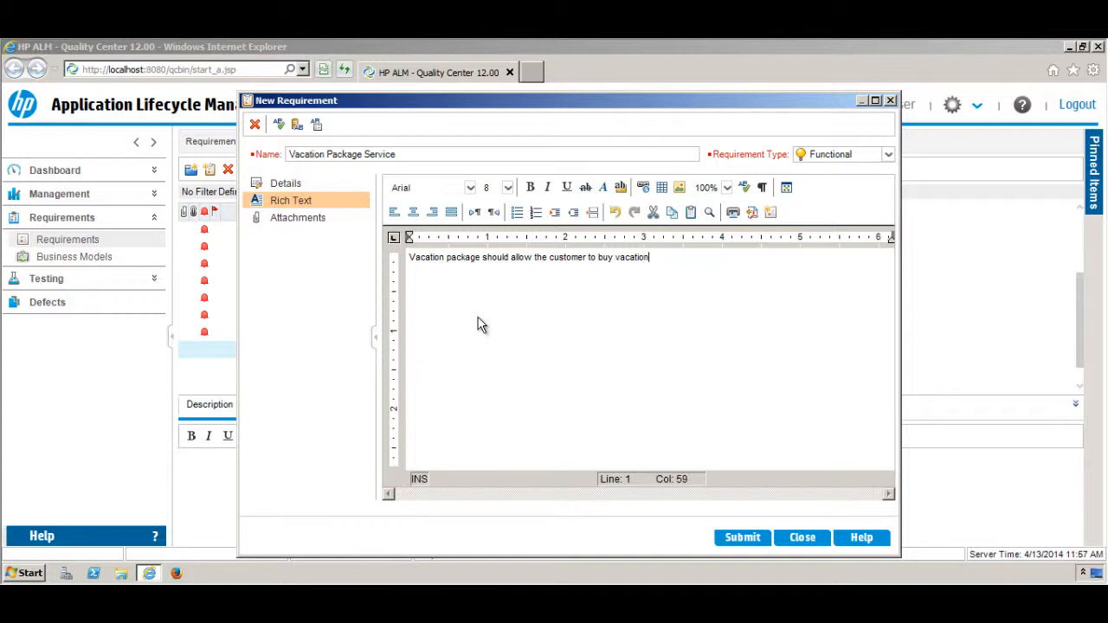
type("packages from we")
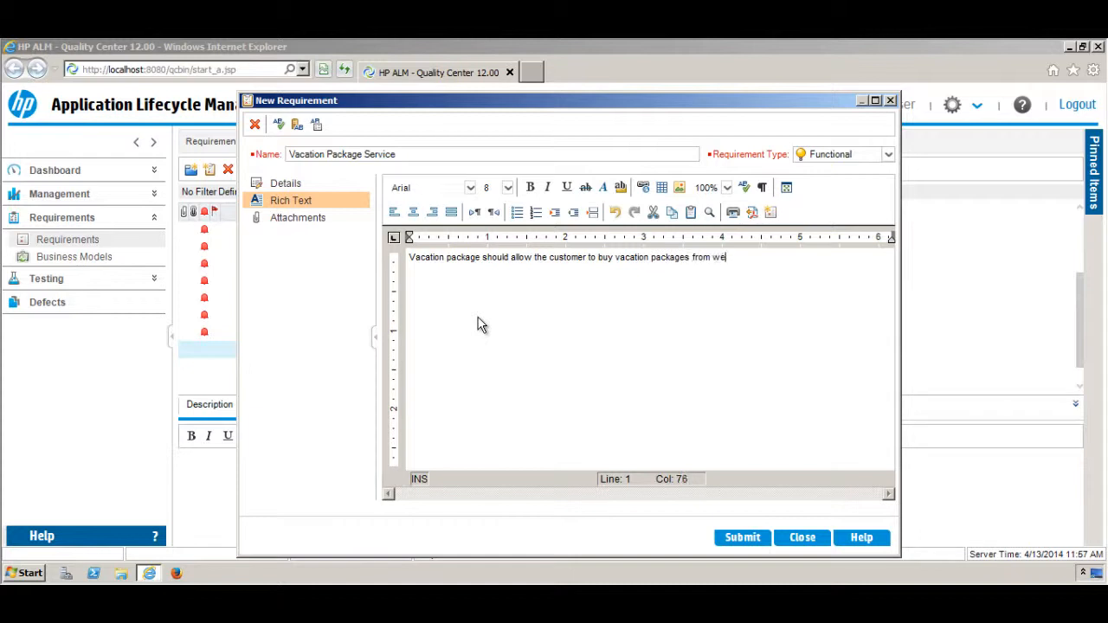
type("bsite")
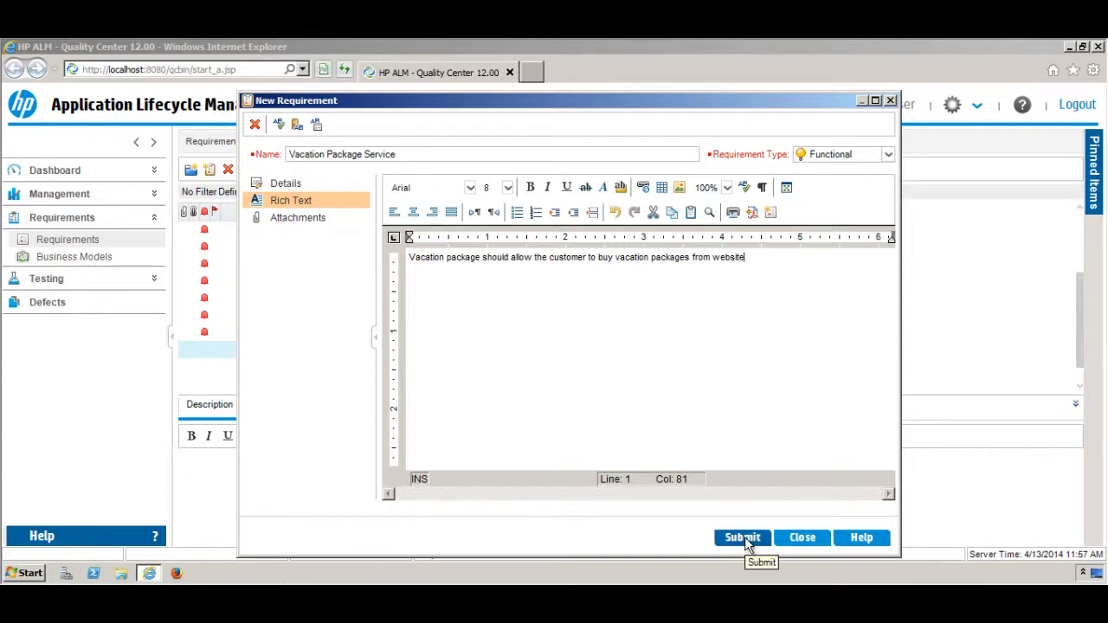
left_click(307, 222)
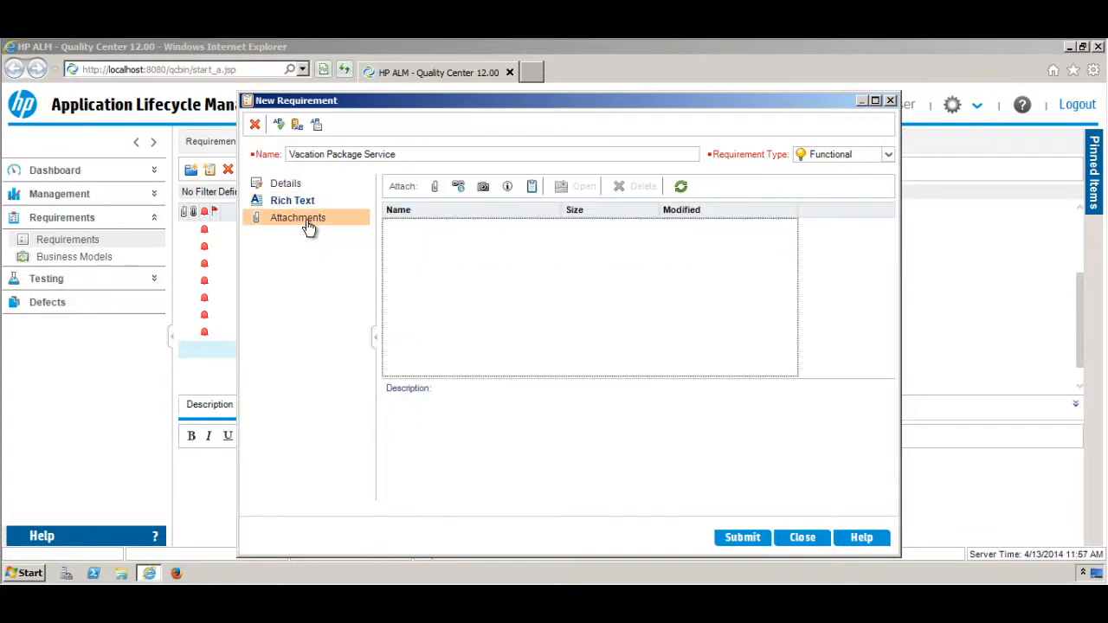
left_click(436, 189)
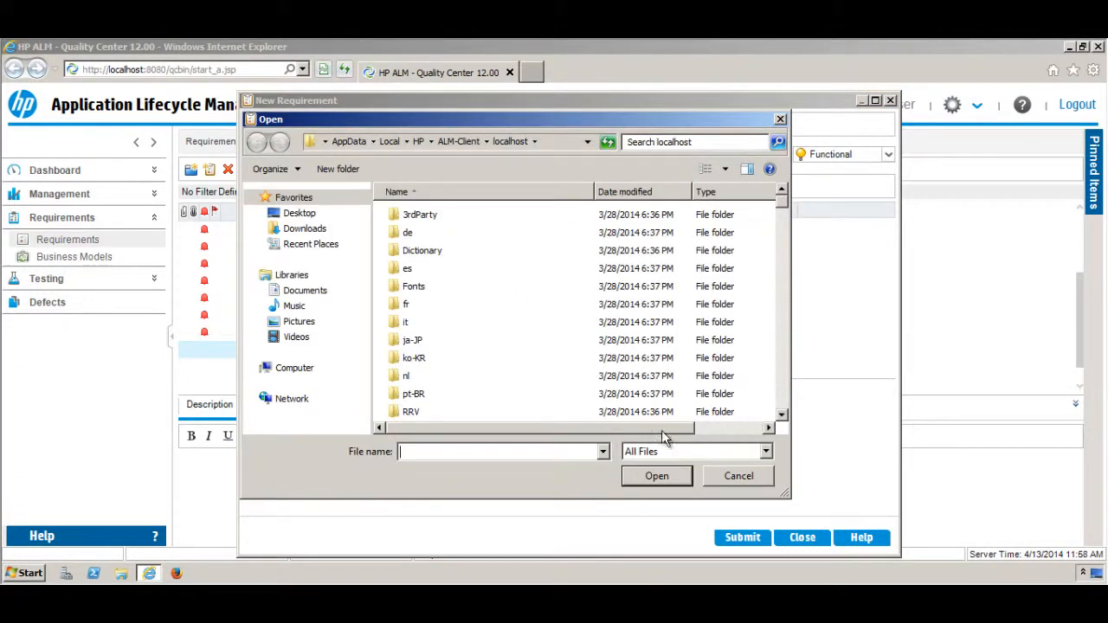
left_click(741, 477)
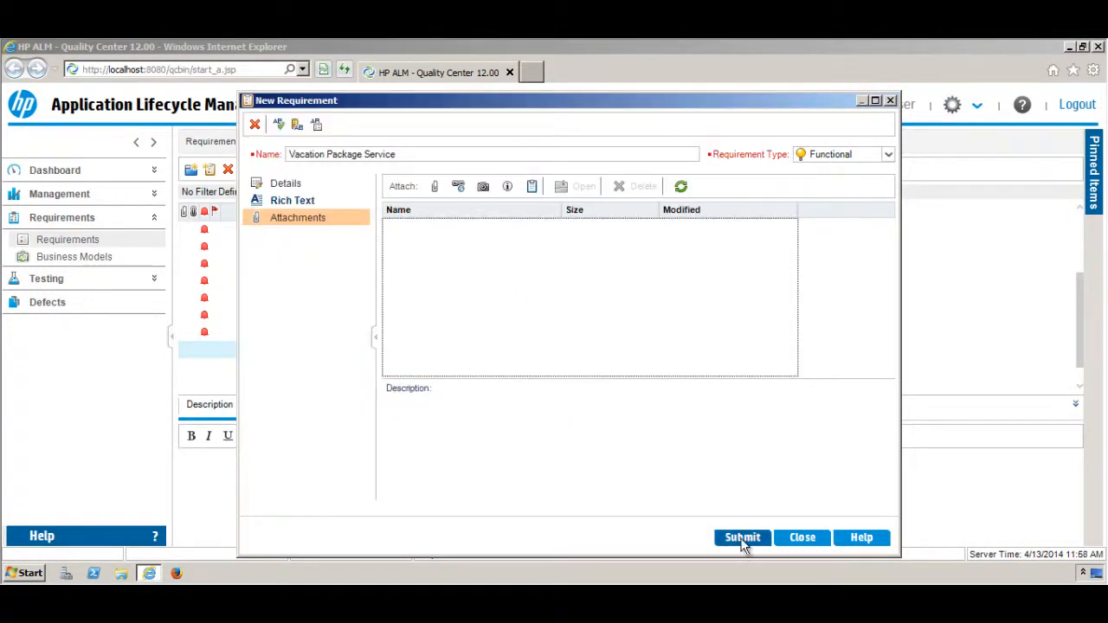
- Submit the Vacation Package Service requirement and close the blank new requirement form
left_click(741, 541)
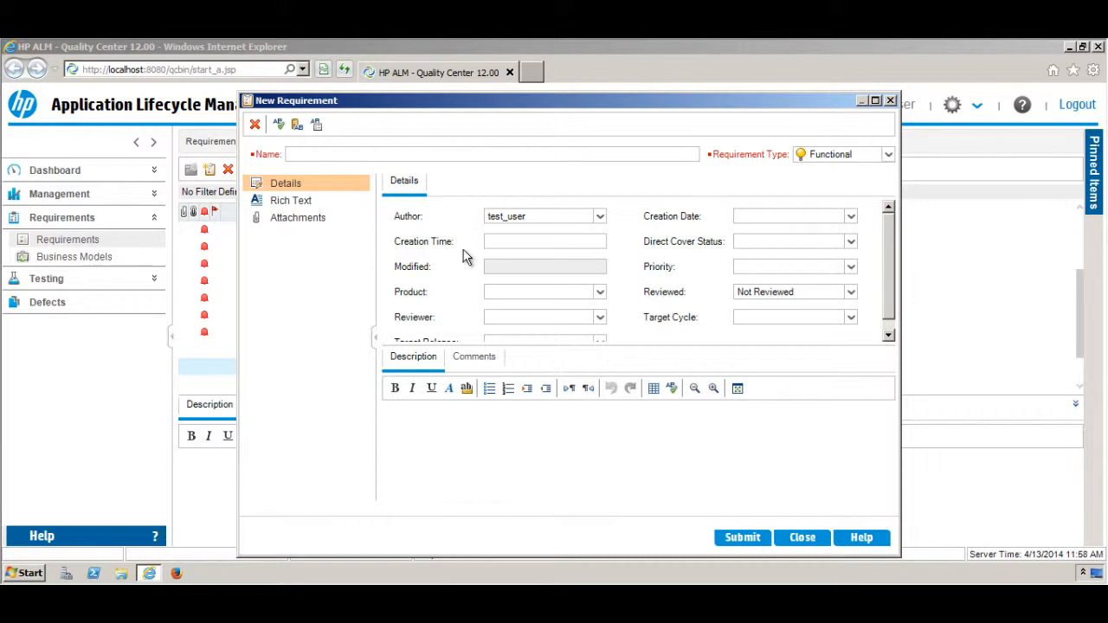
left_click(800, 538)
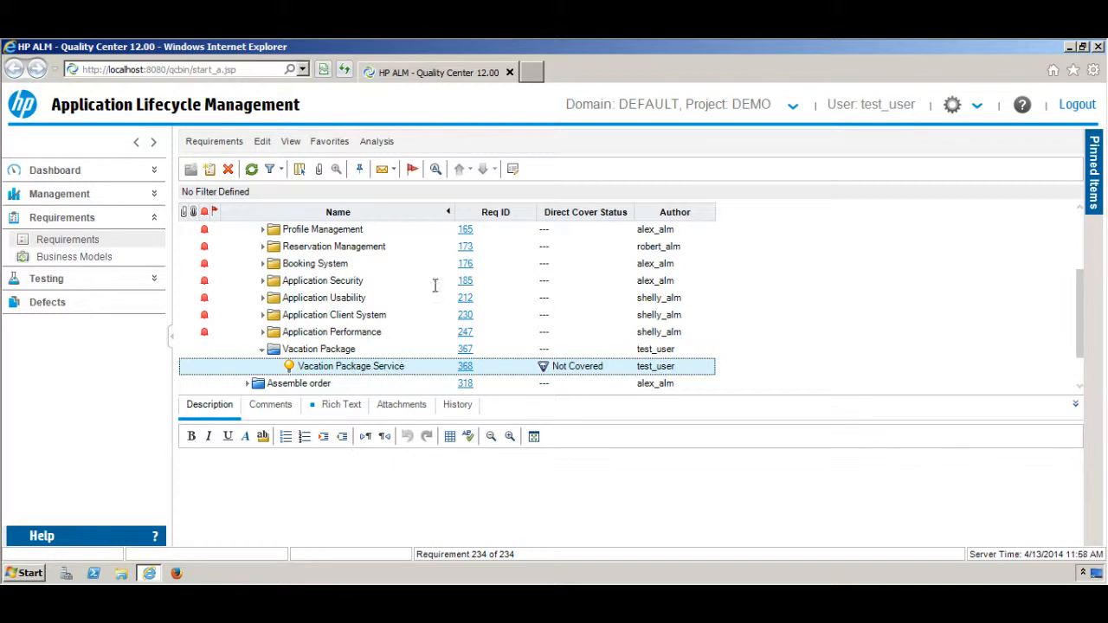
- Open the details of the Vacation Package Service requirement and set its product to Mercury Tours Web Site
left_click(466, 369)
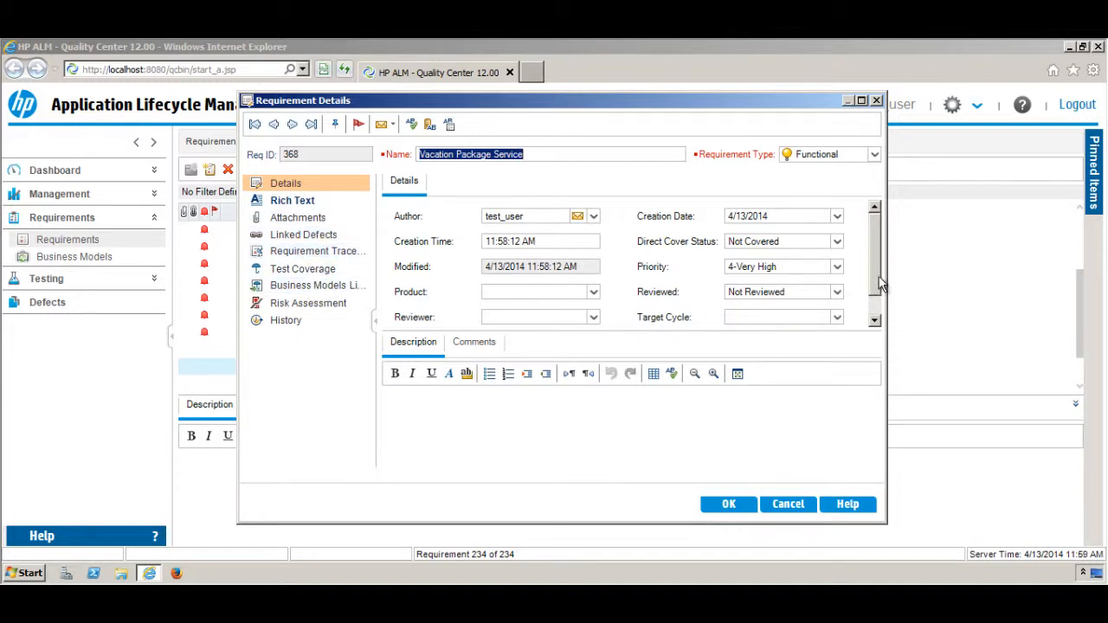
left_click_drag(880, 286, 880, 305)
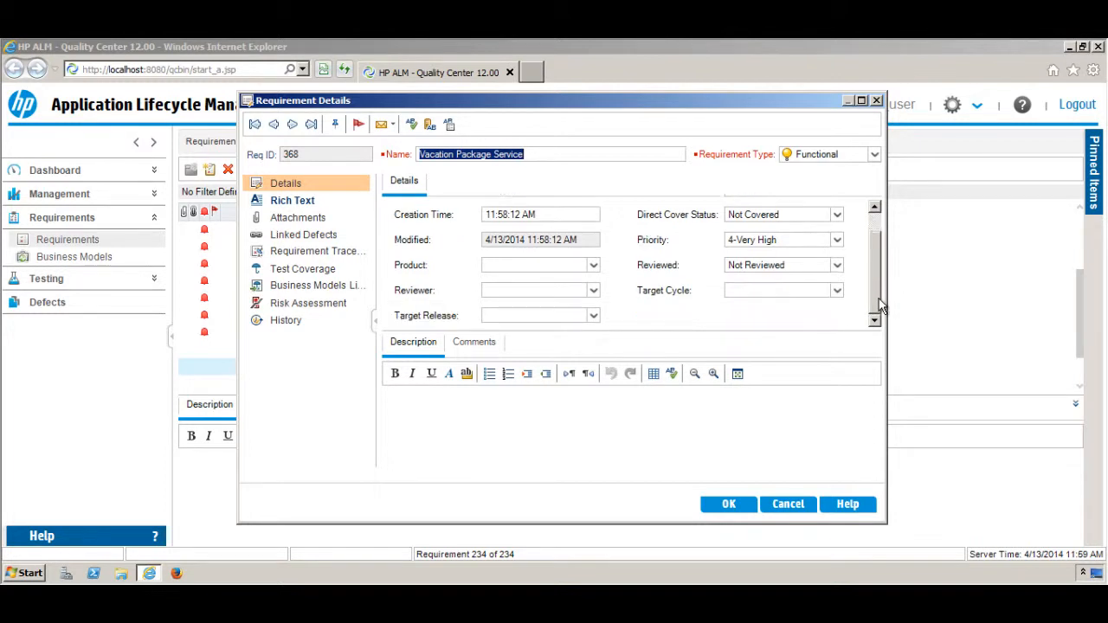
left_click(595, 265)
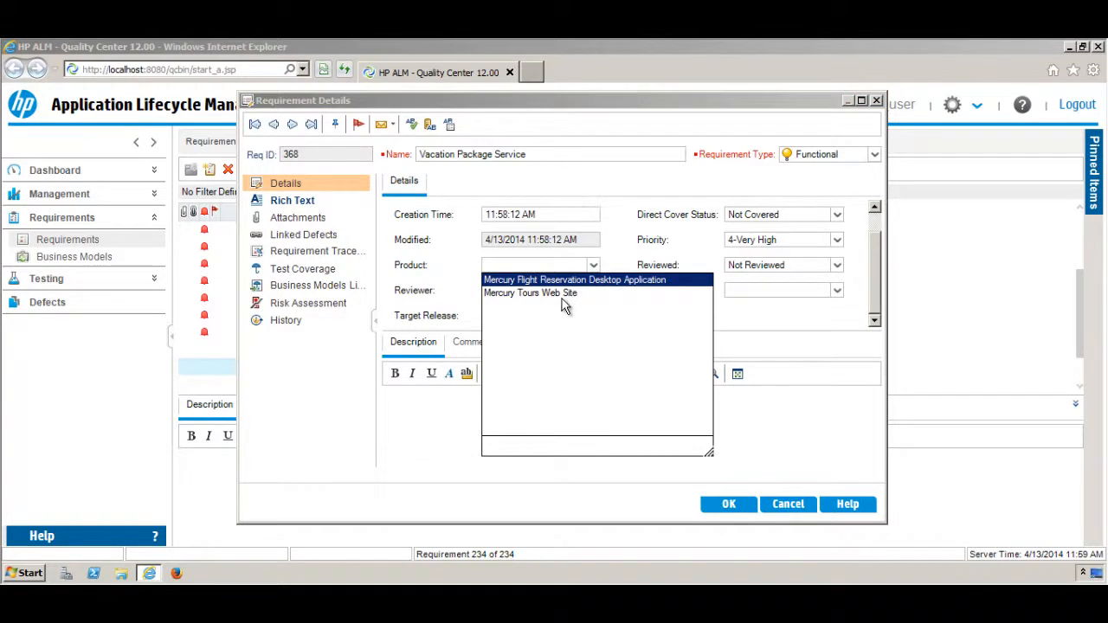
left_click(568, 293)
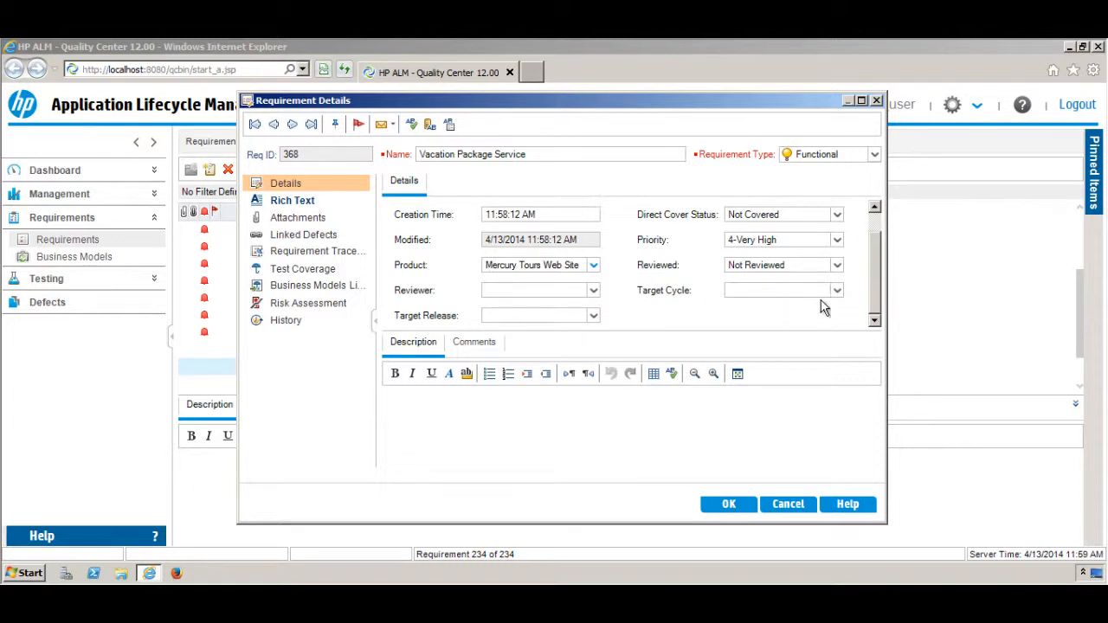
- Set the requirement's target release to Release 10.7 under Mercury Tours Application
left_click(593, 317)
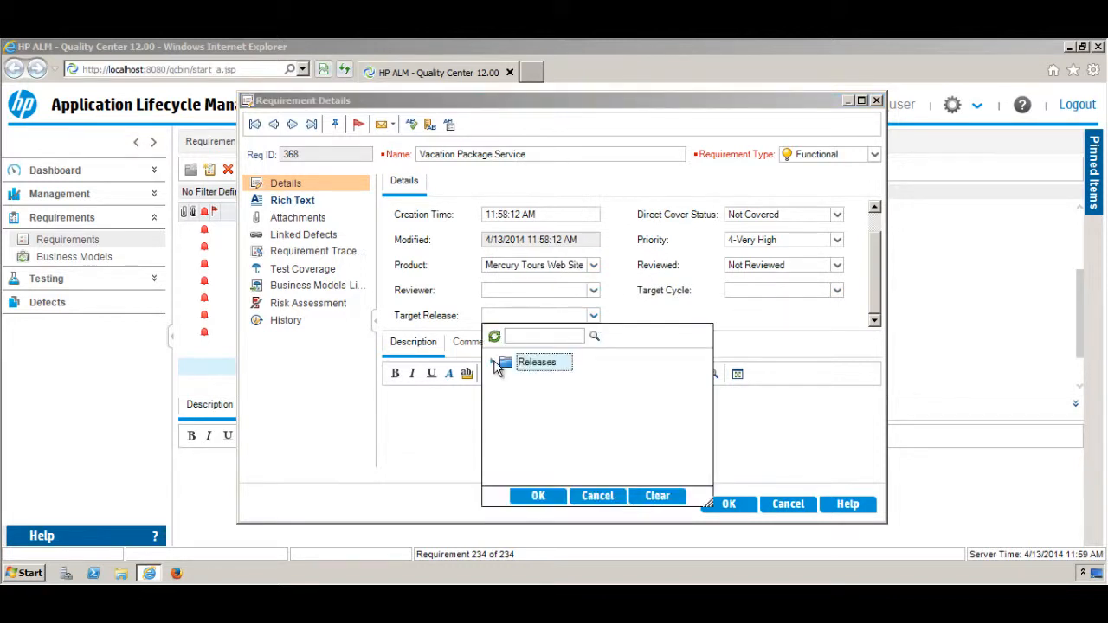
left_click(492, 362)
left_click(507, 382)
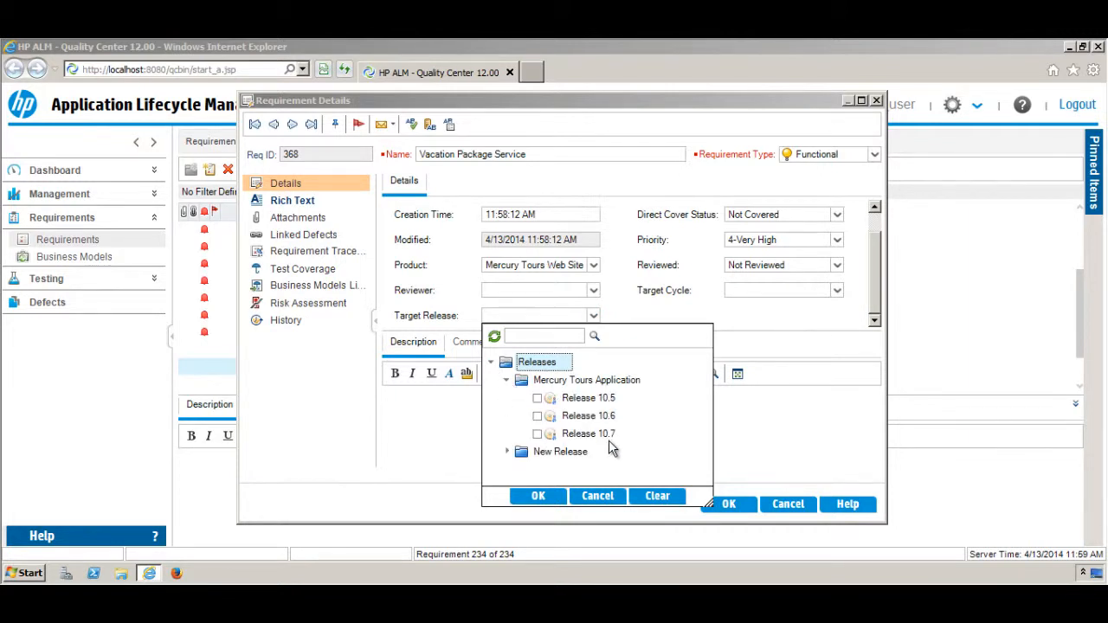
left_click(538, 434)
left_click(537, 496)
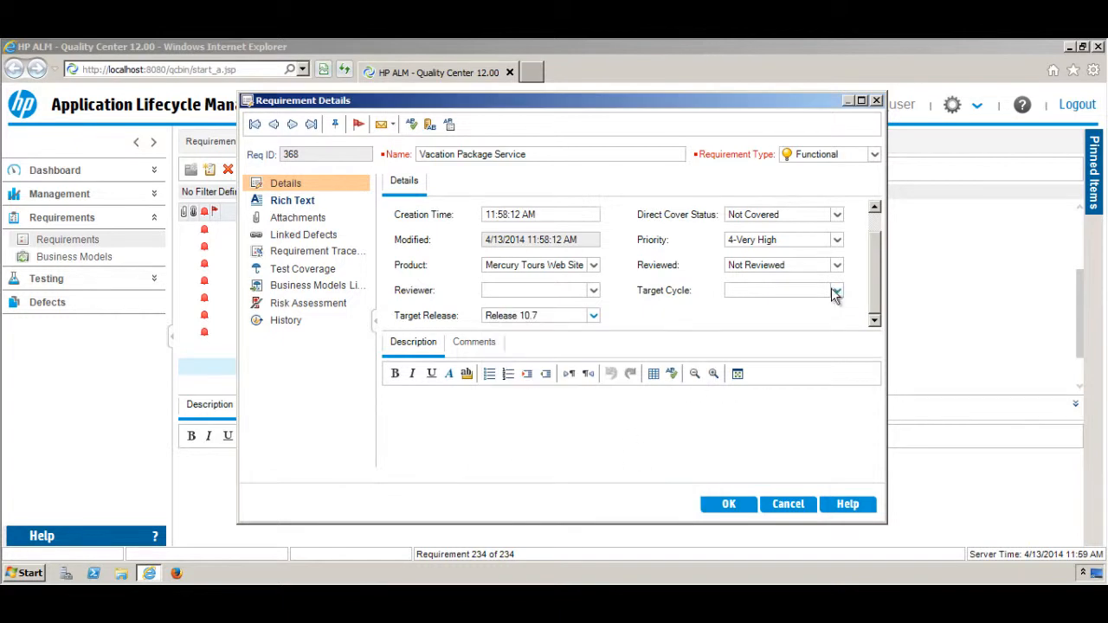
- Set the requirement's target cycle to Cycle 1 of Release 10.7 under Mercury Tours Application
left_click(836, 291)
left_click(734, 337)
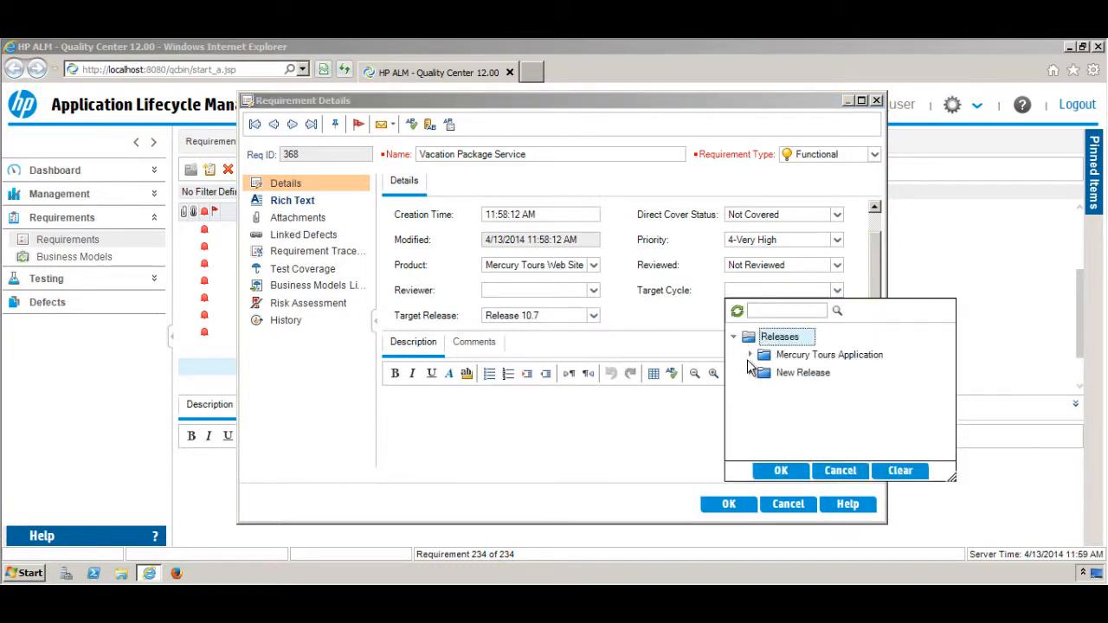
left_click(749, 357)
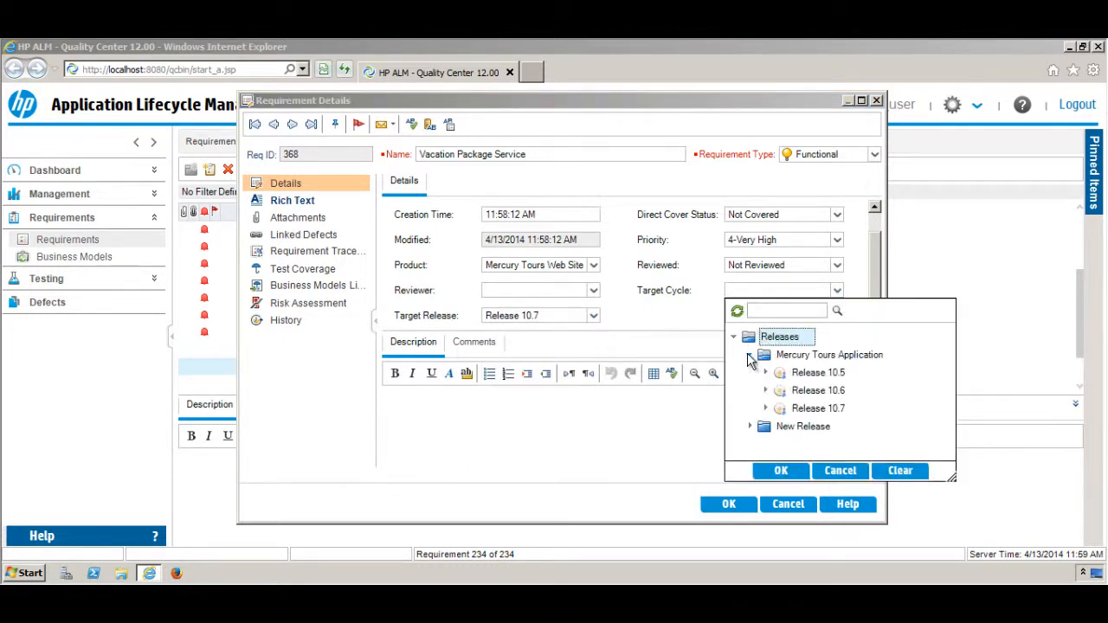
left_click(765, 408)
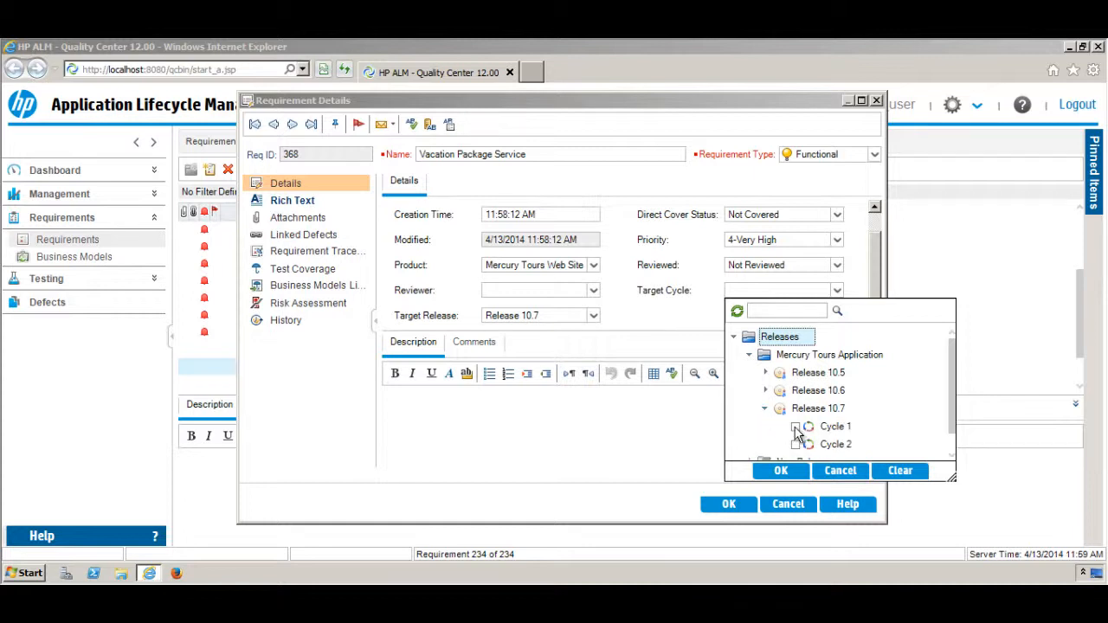
left_click(796, 428)
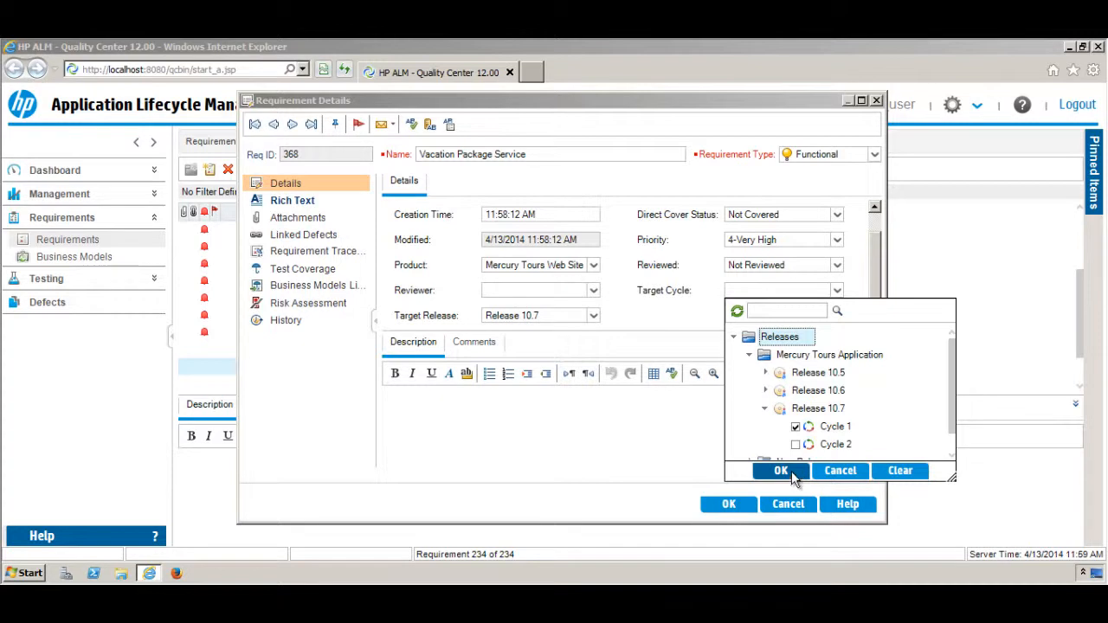
left_click(788, 472)
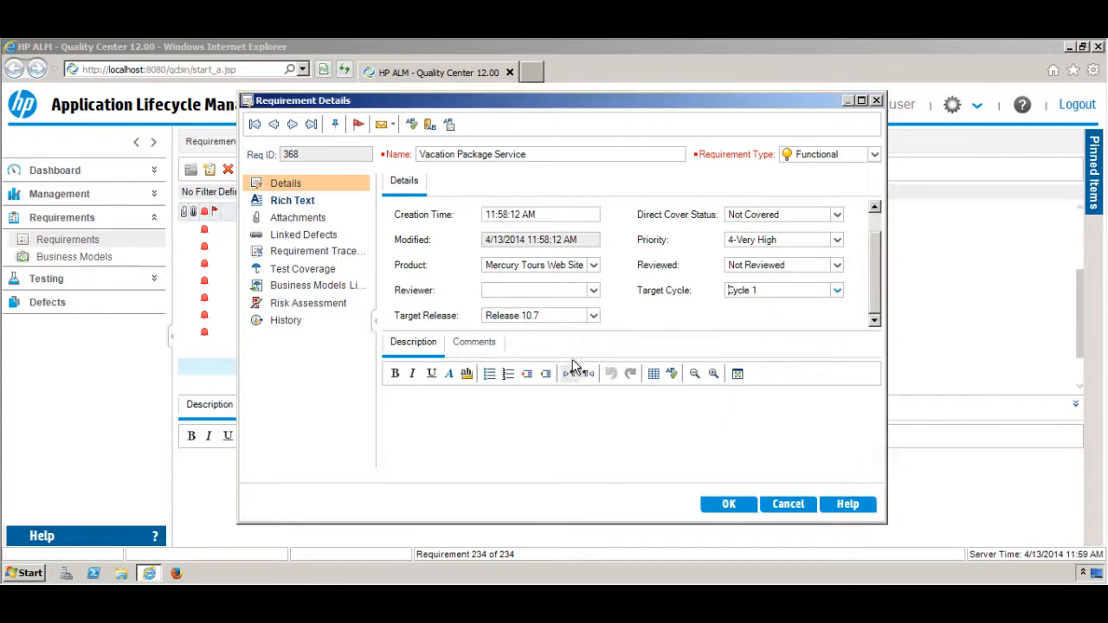
left_click(594, 291)
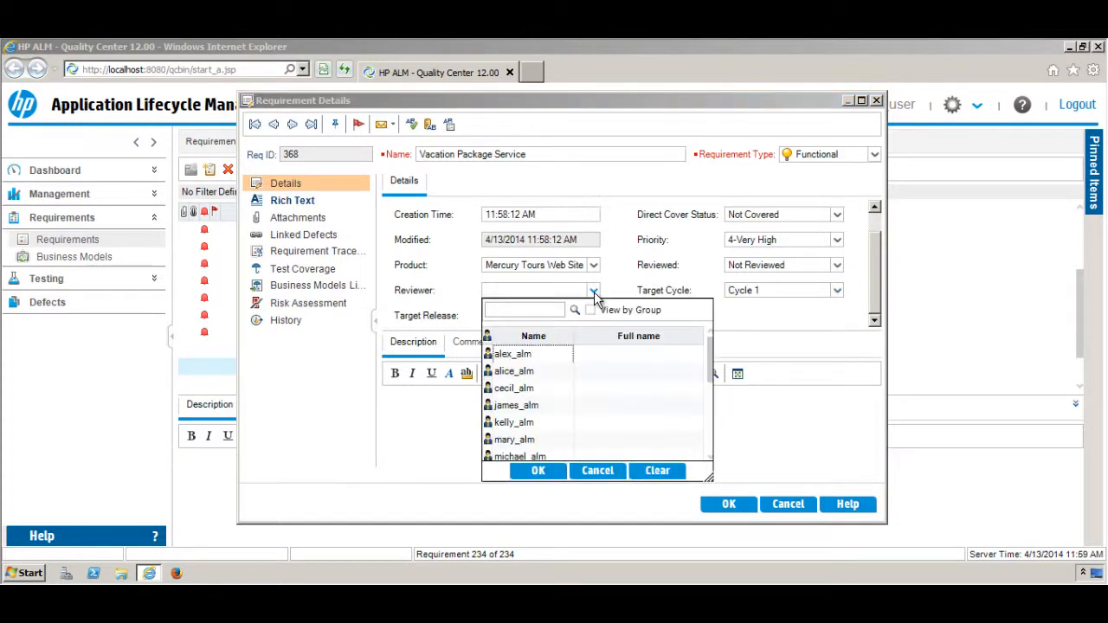
left_click(746, 320)
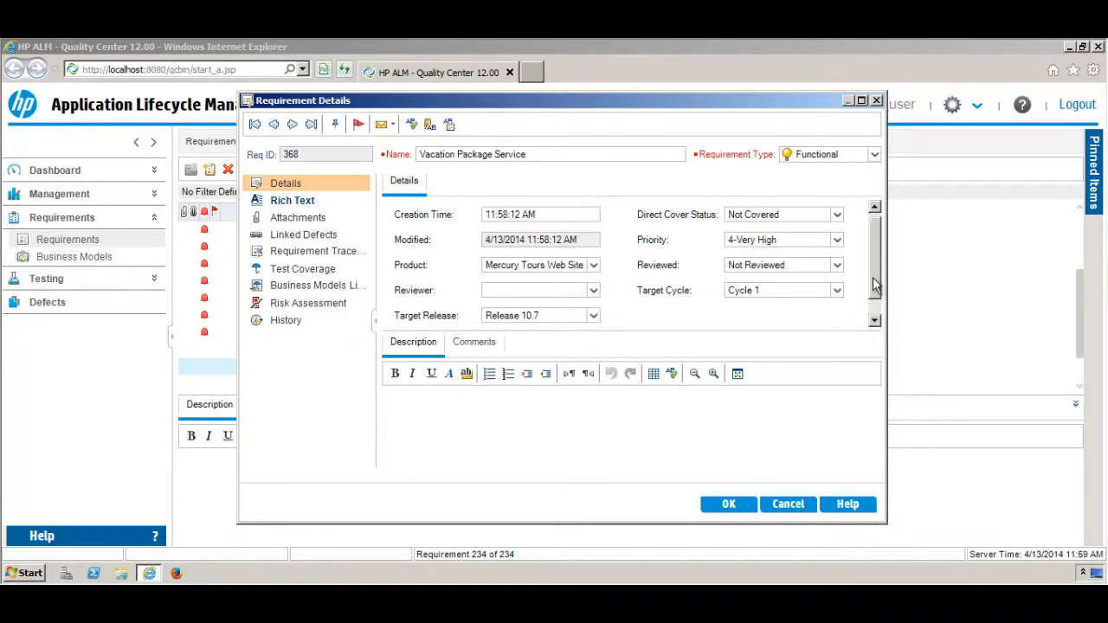
scroll(878, 295, "up", 1)
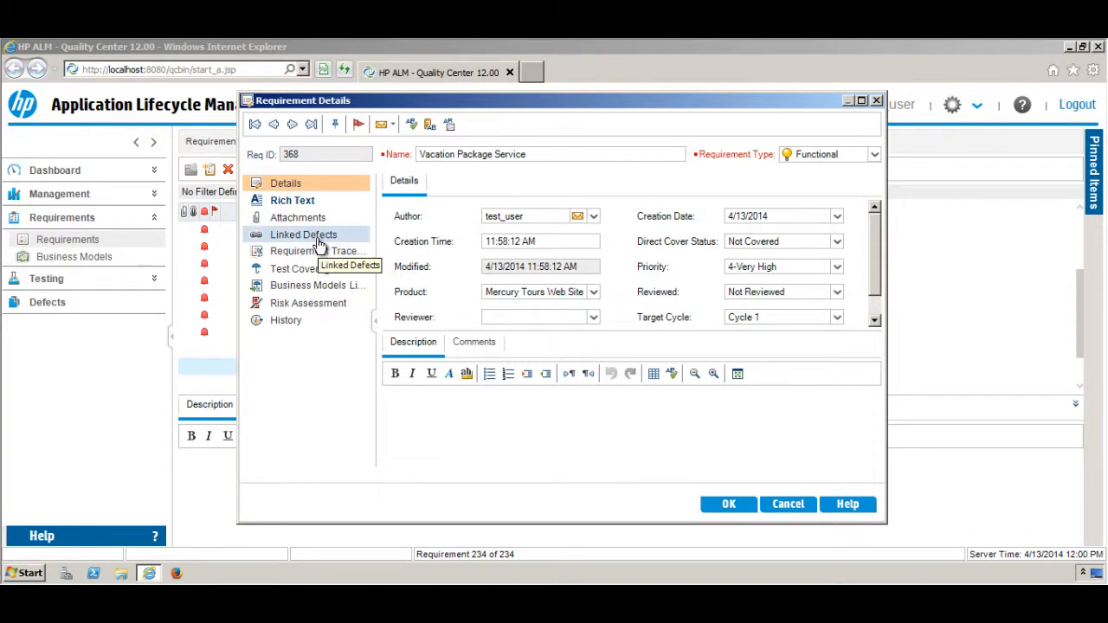
- View the requirement's linked defects and save the changed requirement details
left_click(317, 241)
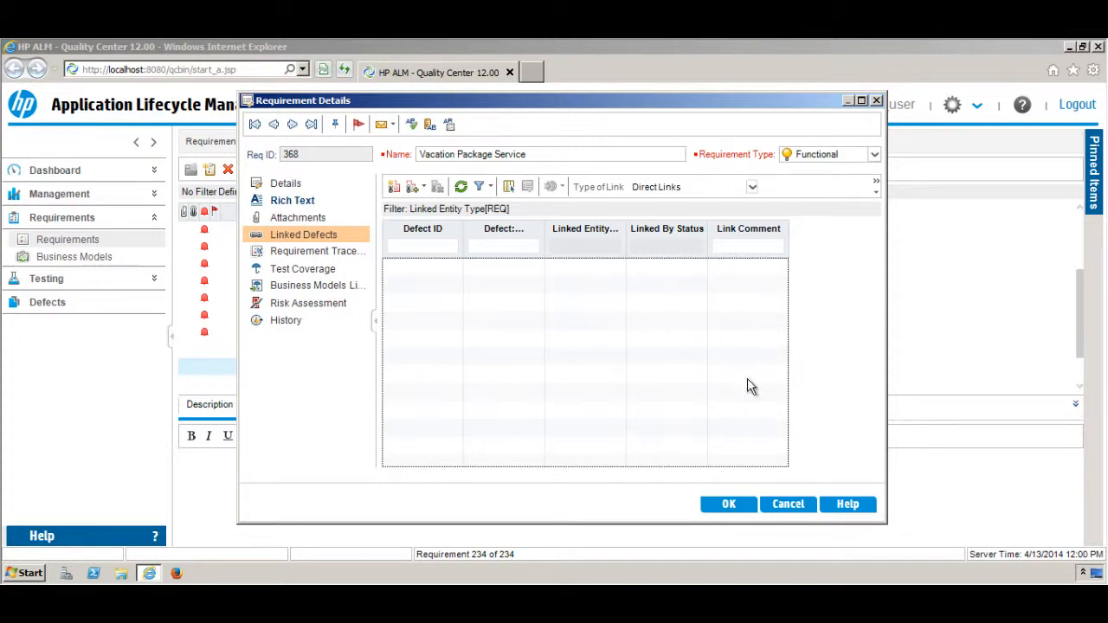
left_click(731, 507)
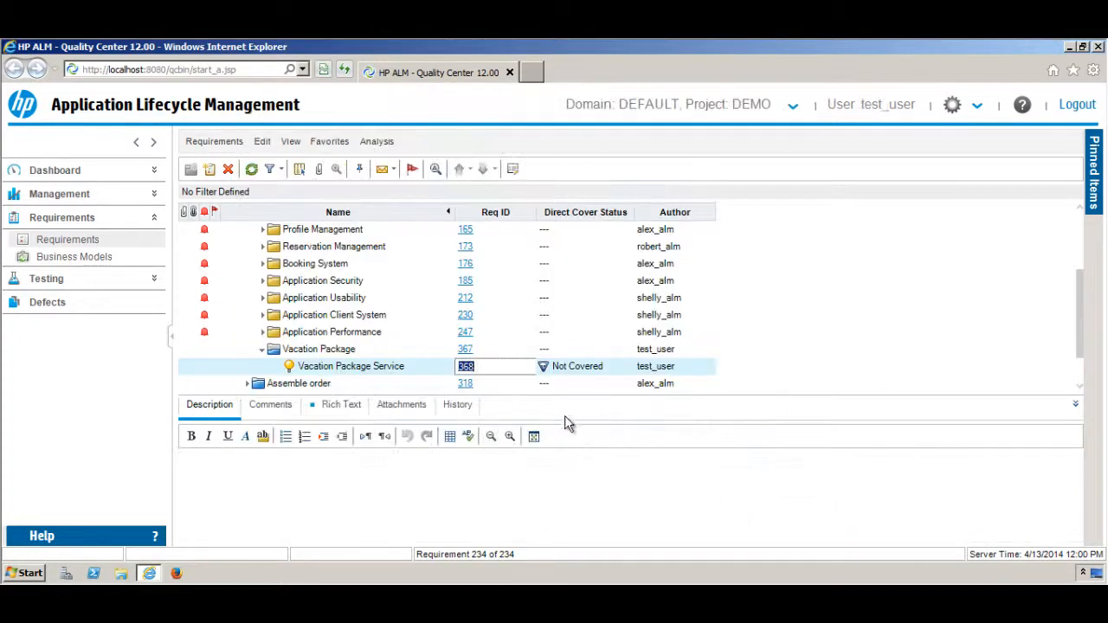